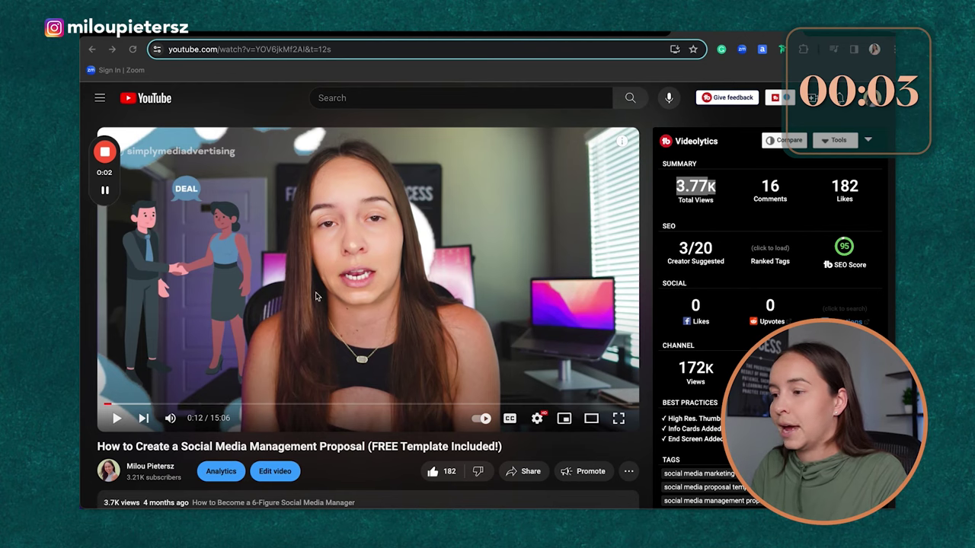
# Step: Copy the proposal video's YouTube share link, then return to the OpusClip dashboard
pyautogui.scroll(-3, 475, 163)
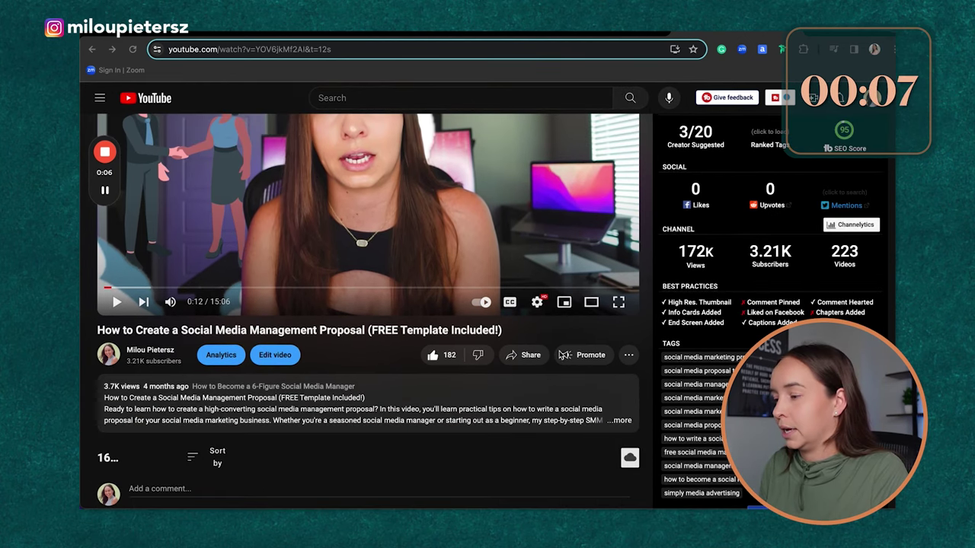
pyautogui.click(524, 358)
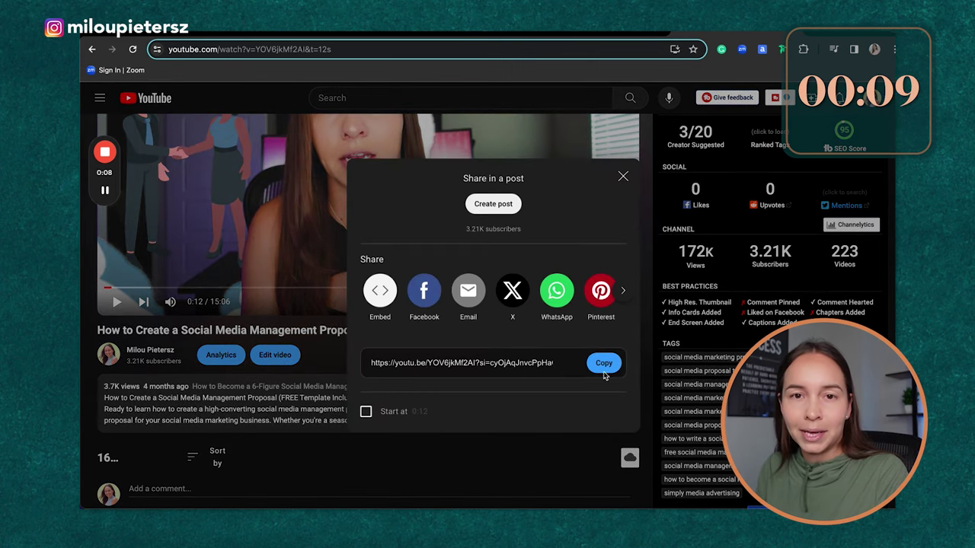
pyautogui.click(605, 364)
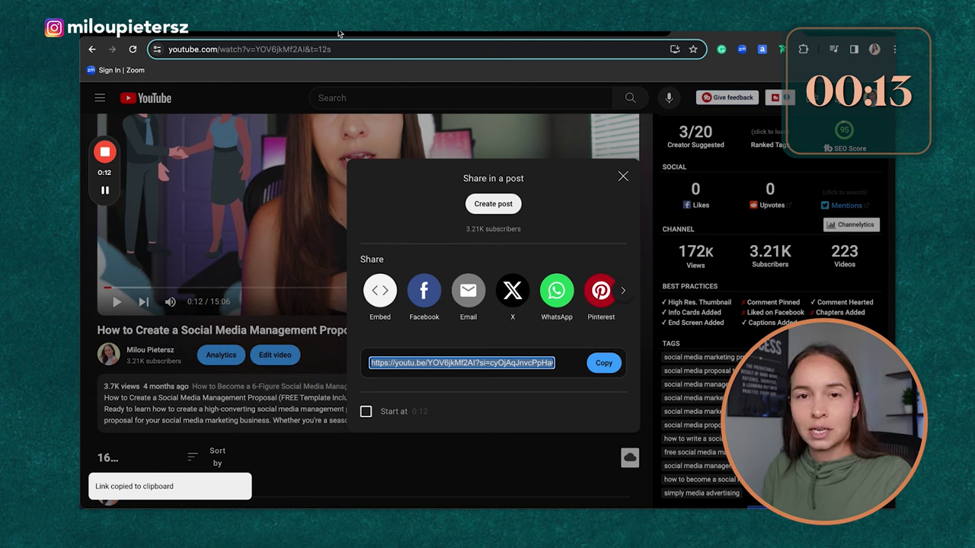
pyautogui.click(340, 32)
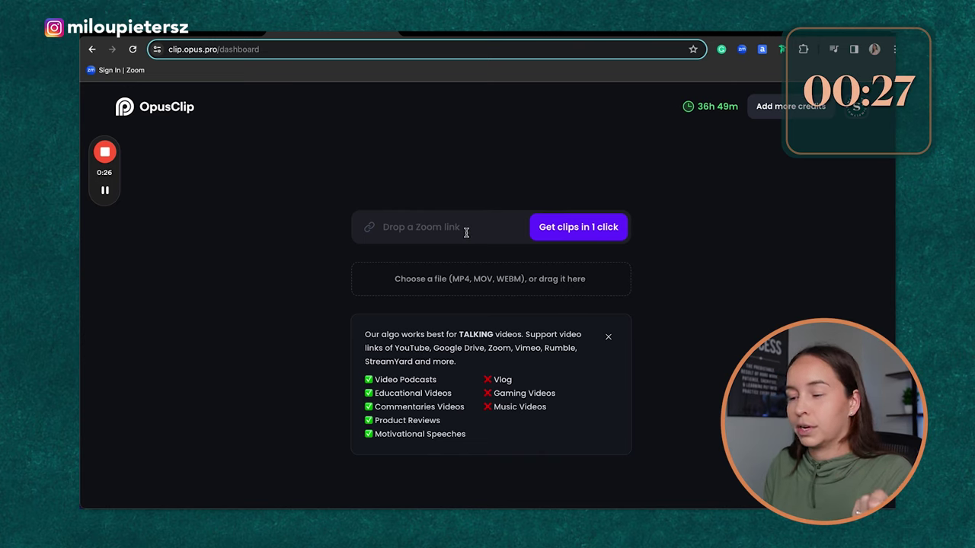
# Step: Paste the YouTube share link into OpusClip's link field and submit it with Get clips in 1 click
pyautogui.click(470, 230)
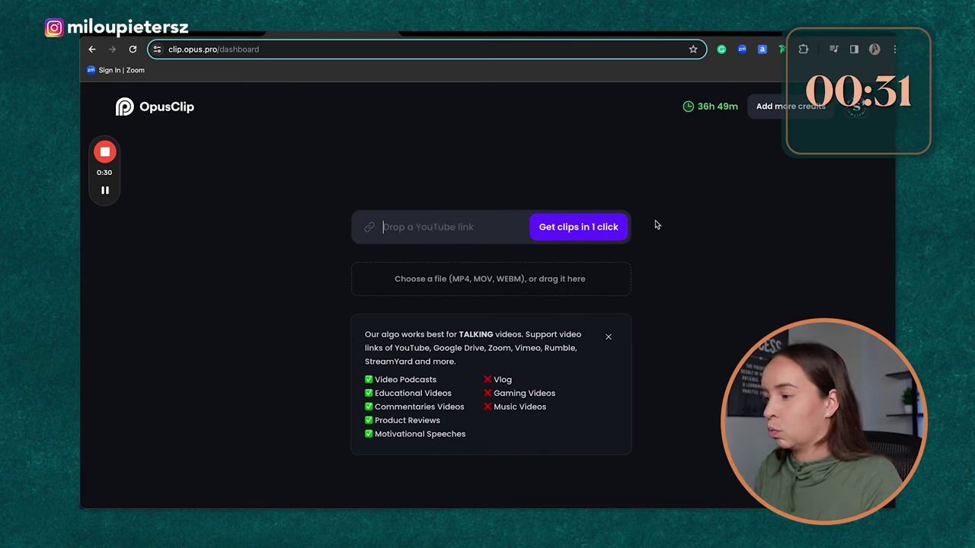
pyautogui.hotkey('ctrl', 'v')
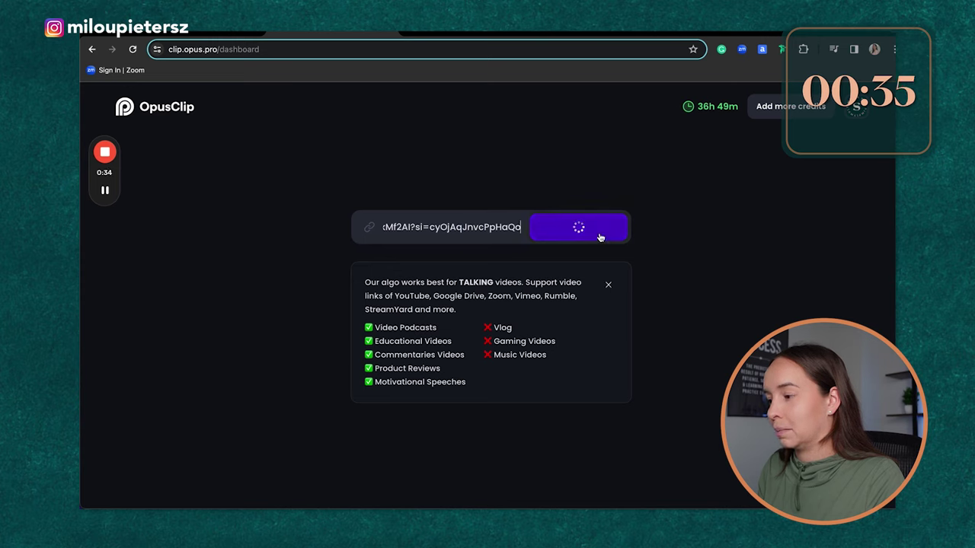
pyautogui.click(607, 227)
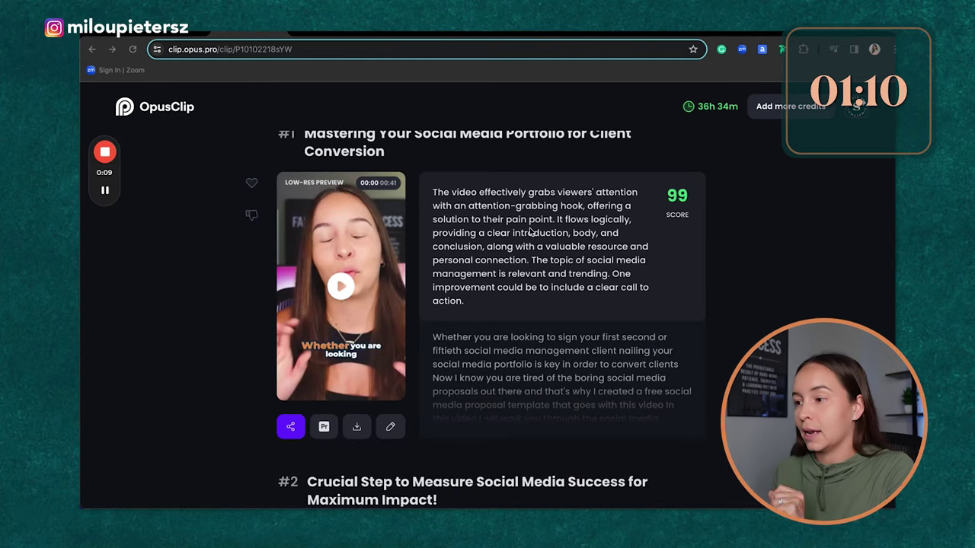
pyautogui.scroll(1, 533, 262)
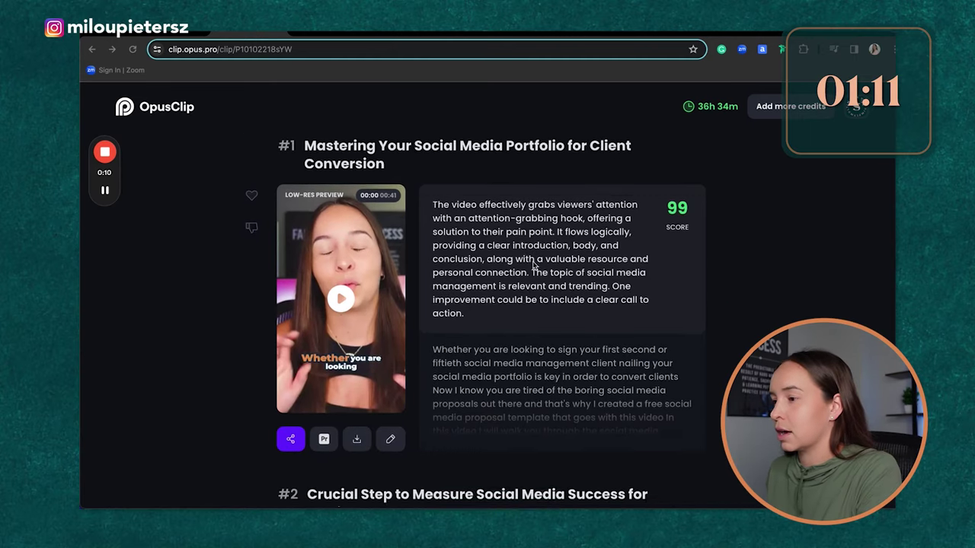
pyautogui.scroll(-10, 534, 263)
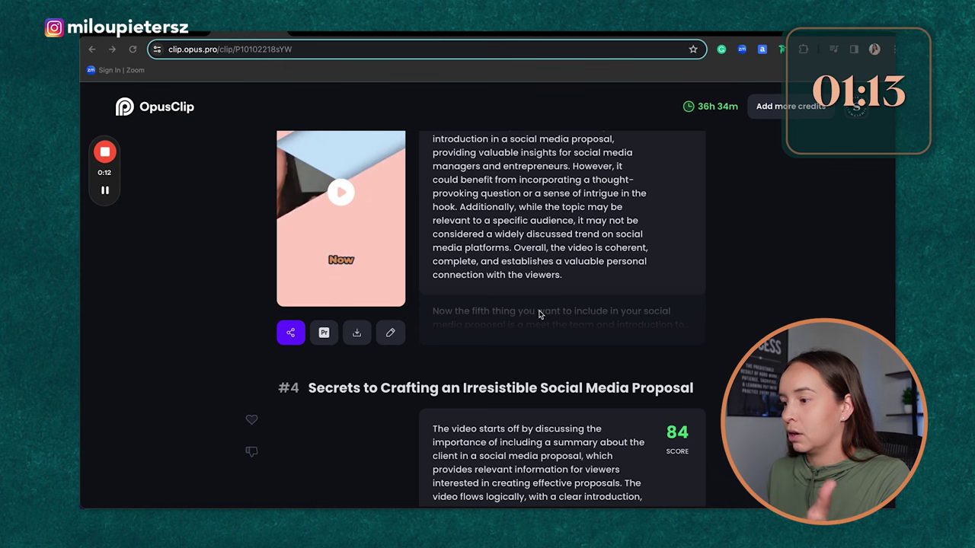
pyautogui.scroll(-4, 538, 313)
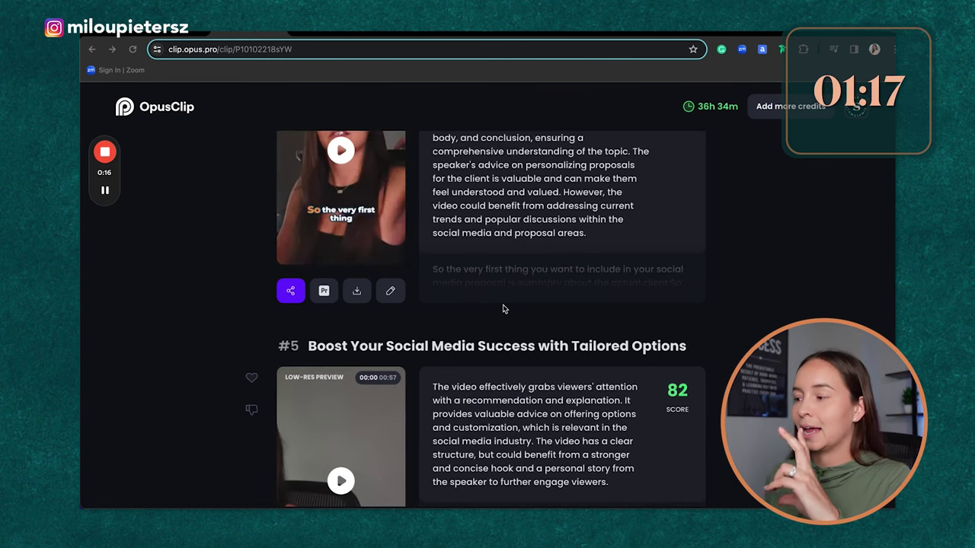
pyautogui.scroll(-5, 502, 309)
pyautogui.scroll(-7, 500, 307)
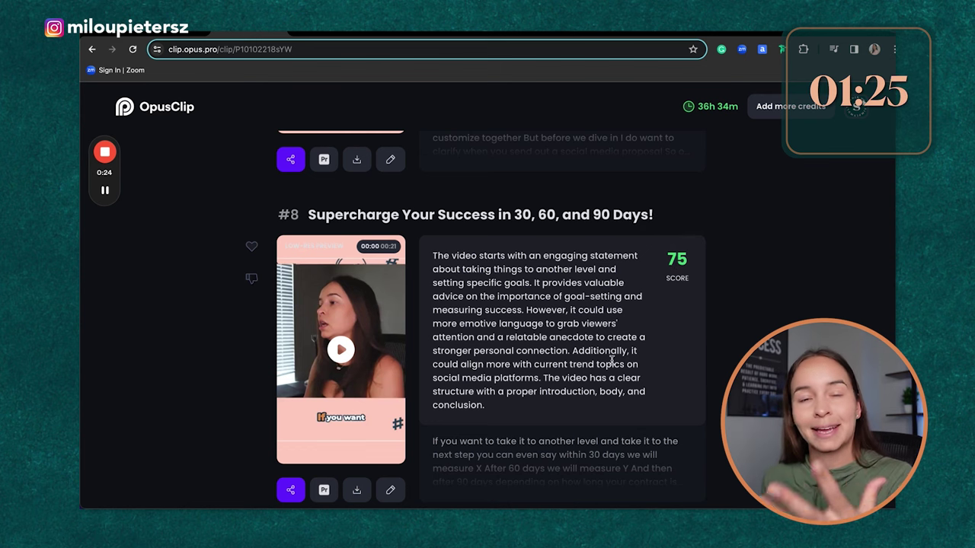
pyautogui.scroll(-10, 600, 364)
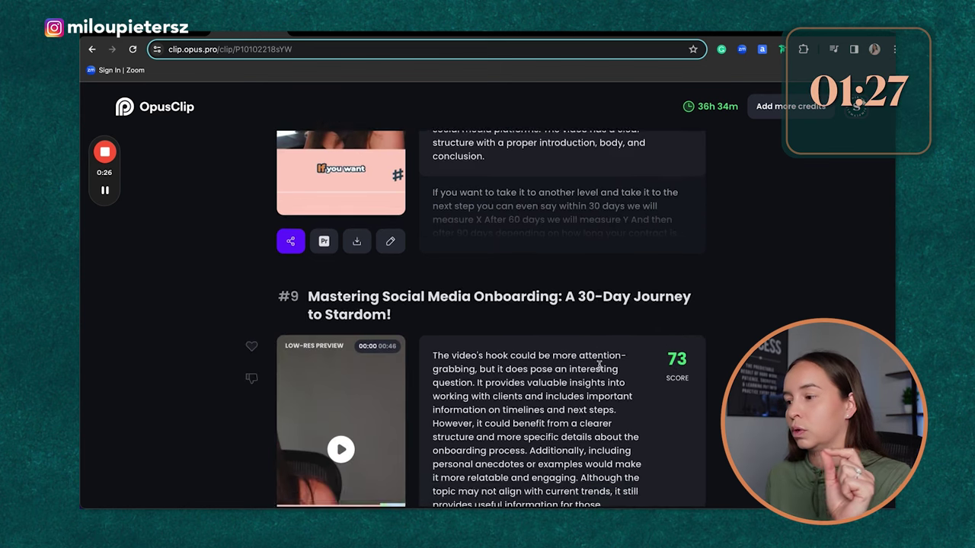
pyautogui.scroll(-4, 565, 380)
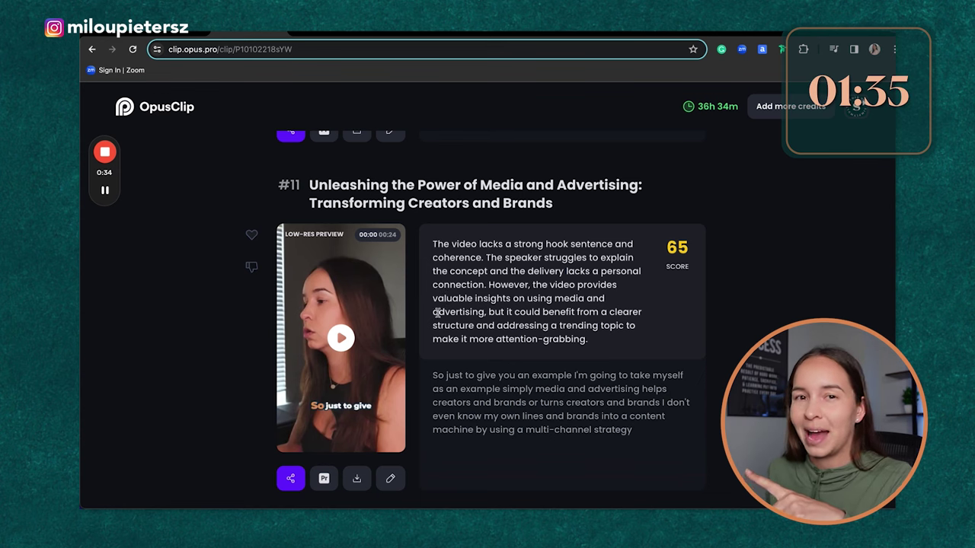
pyautogui.scroll(12, 437, 314)
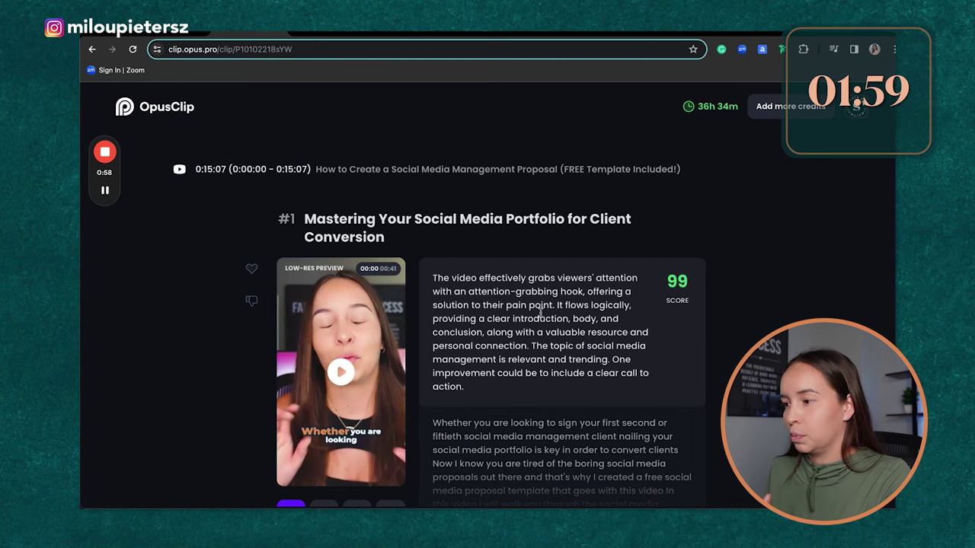
# Step: Preview clip #1, 'Mastering Your Social Media Portfolio for Client Conversion', and download it as a 28.9 MB MP4
pyautogui.scroll(-3, 494, 317)
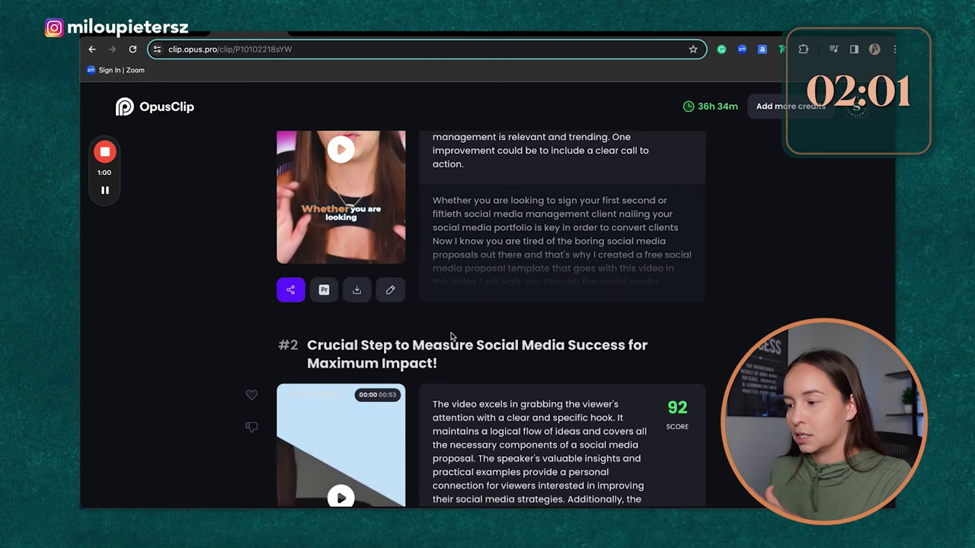
pyautogui.scroll(2, 457, 336)
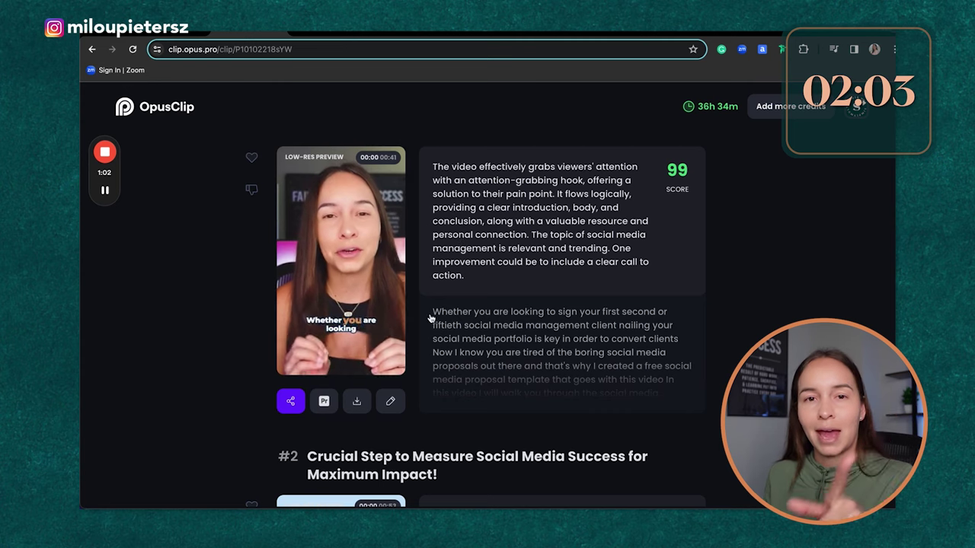
pyautogui.click(389, 356)
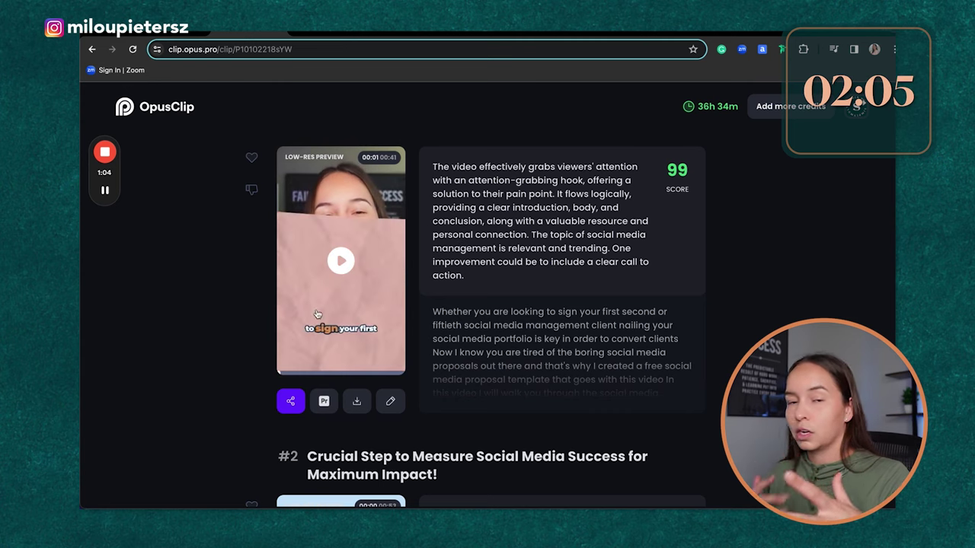
pyautogui.click(389, 403)
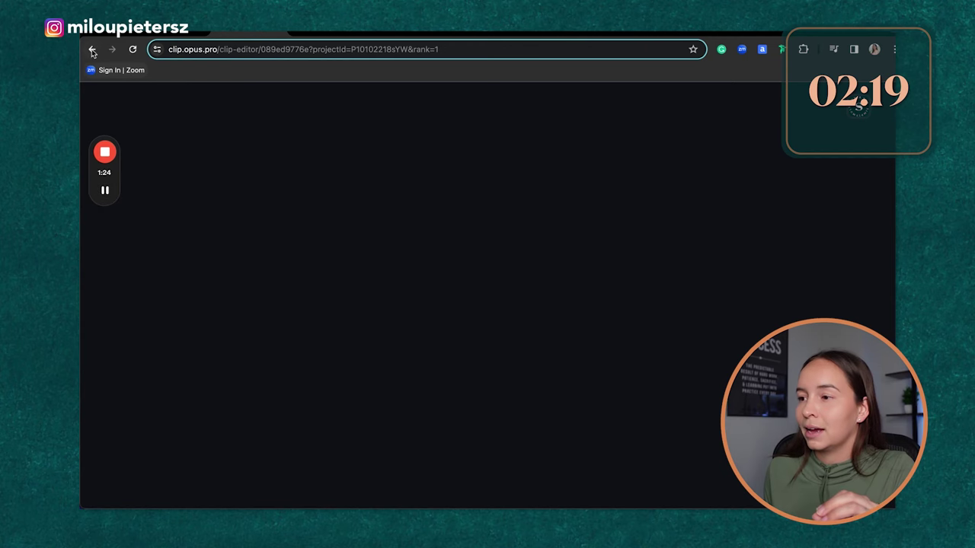
pyautogui.scroll(-2, 482, 421)
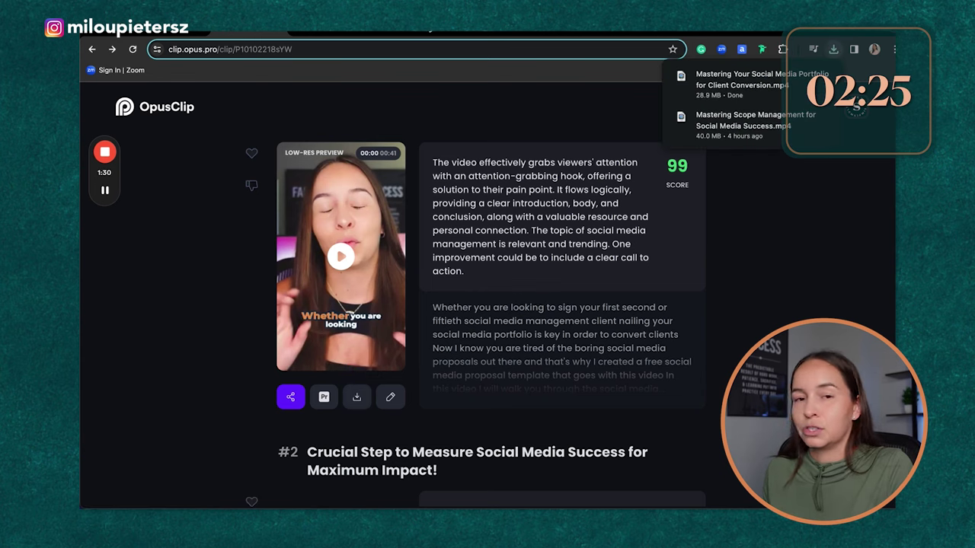
pyautogui.click(450, 34)
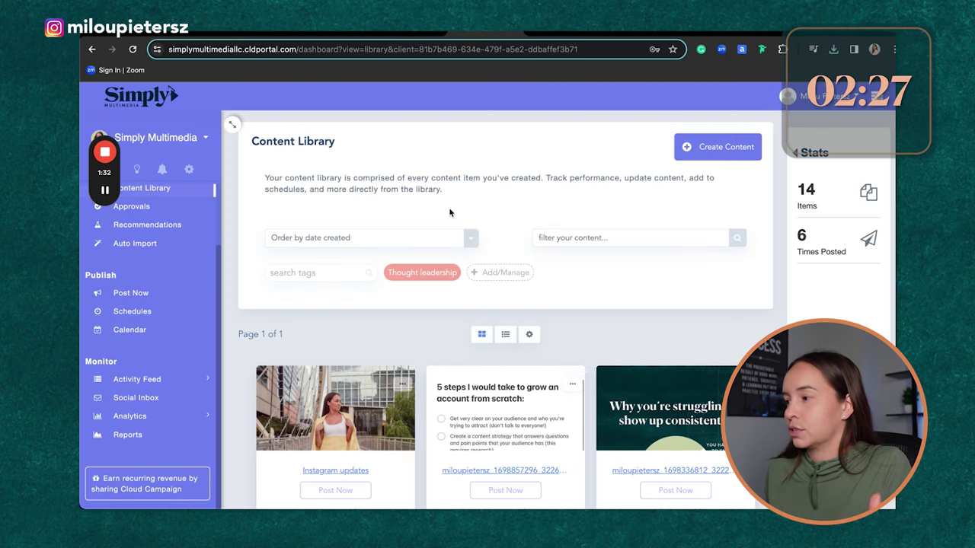
# Step: Start a new Cloud Campaign content post and check the recently downloaded clip files
pyautogui.click(702, 148)
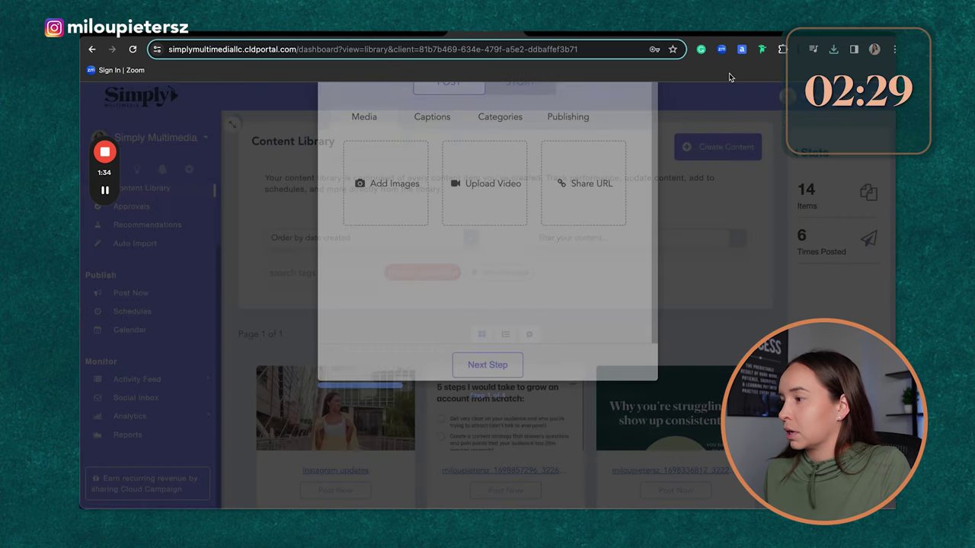
pyautogui.click(834, 50)
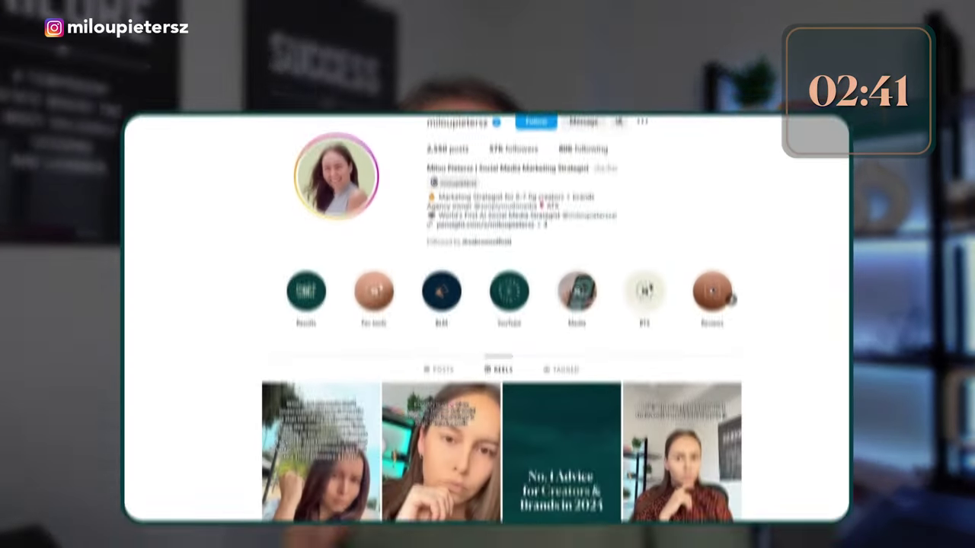
# Step: Open the first reel in the Instagram profile's Reels grid to see its comments
pyautogui.scroll(-3, 487, 320)
pyautogui.click(366, 274)
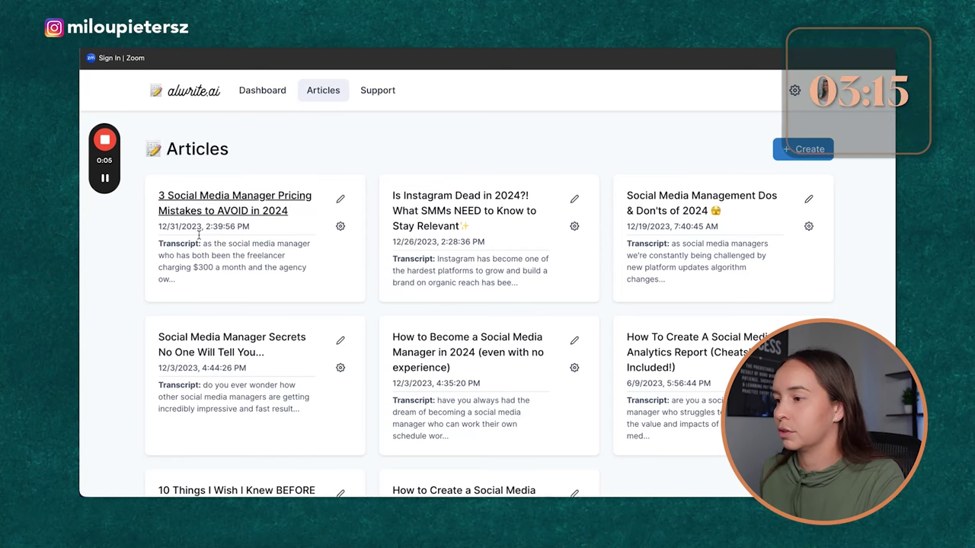
# Step: Choose YouTube import in Alwrite.ai and paste the proposal video's share link into the URL field
pyautogui.scroll(-3, 365, 149)
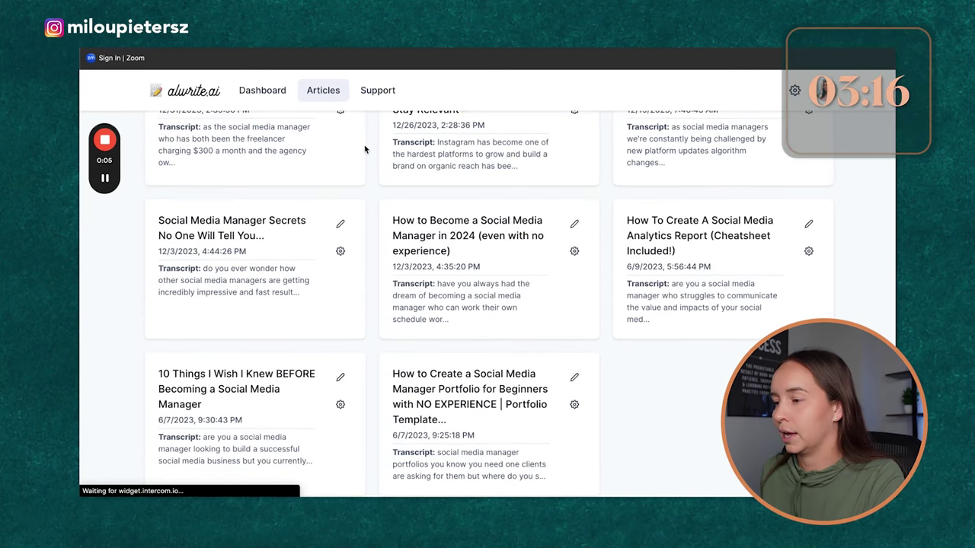
pyautogui.scroll(3, 467, 221)
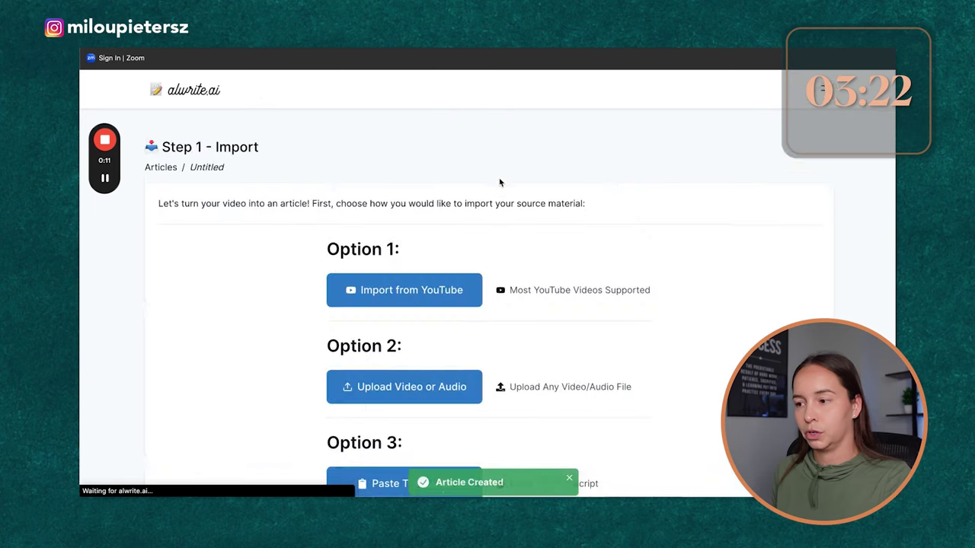
pyautogui.click(431, 293)
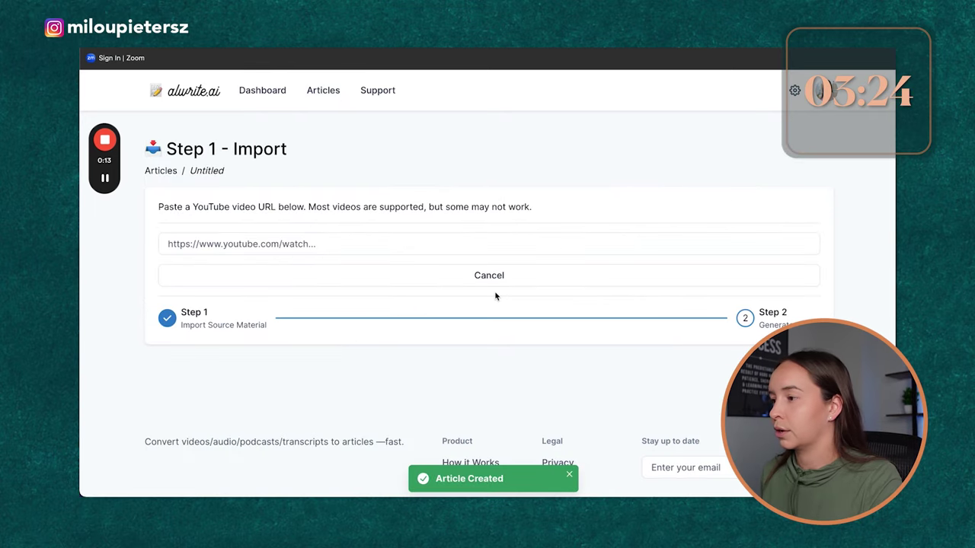
pyautogui.click(306, 249)
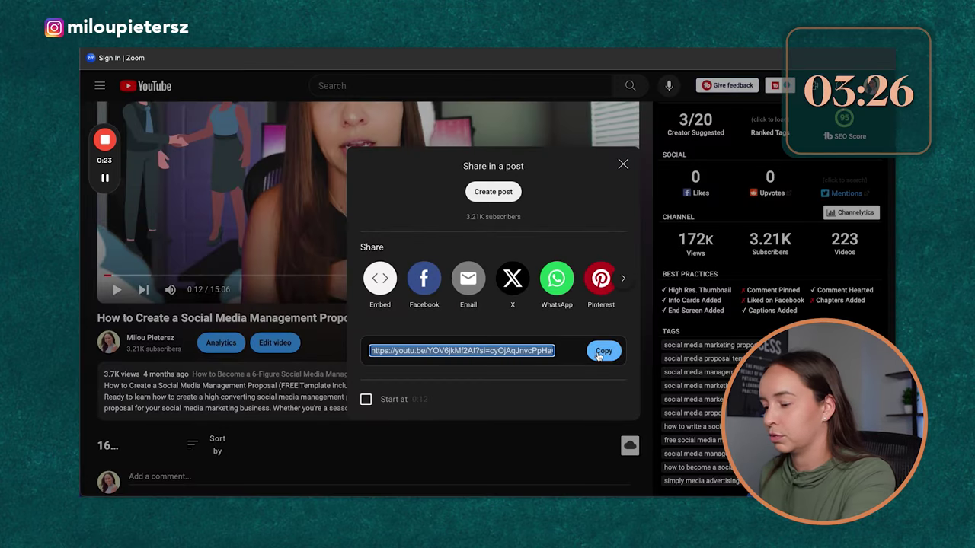
pyautogui.click(603, 350)
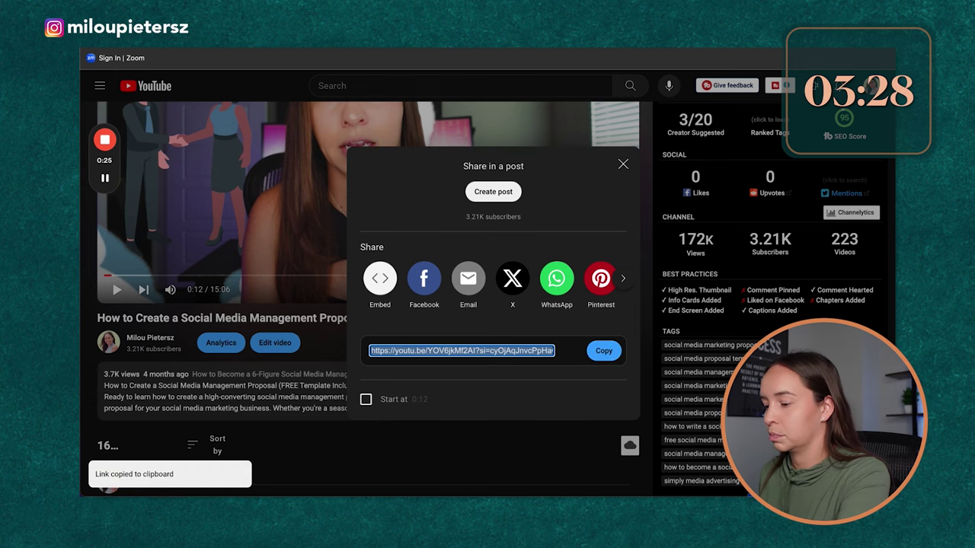
pyautogui.hotkey('ctrl', 'Tab')
pyautogui.hotkey('ctrl', 'v')
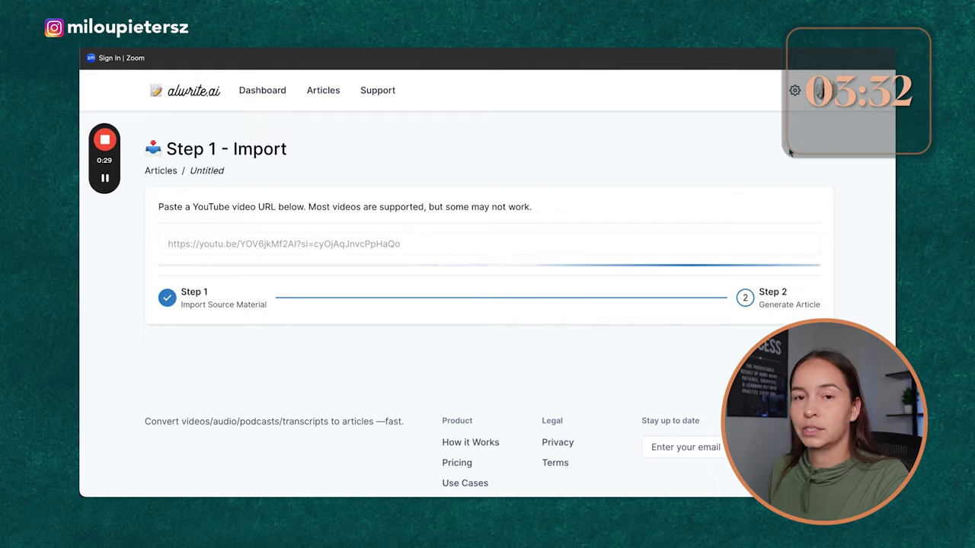
# Step: Review and save the imported transcript, then generate the Introduction and Summary of the Client sections
pyautogui.scroll(-2, 674, 312)
pyautogui.scroll(-15, 657, 299)
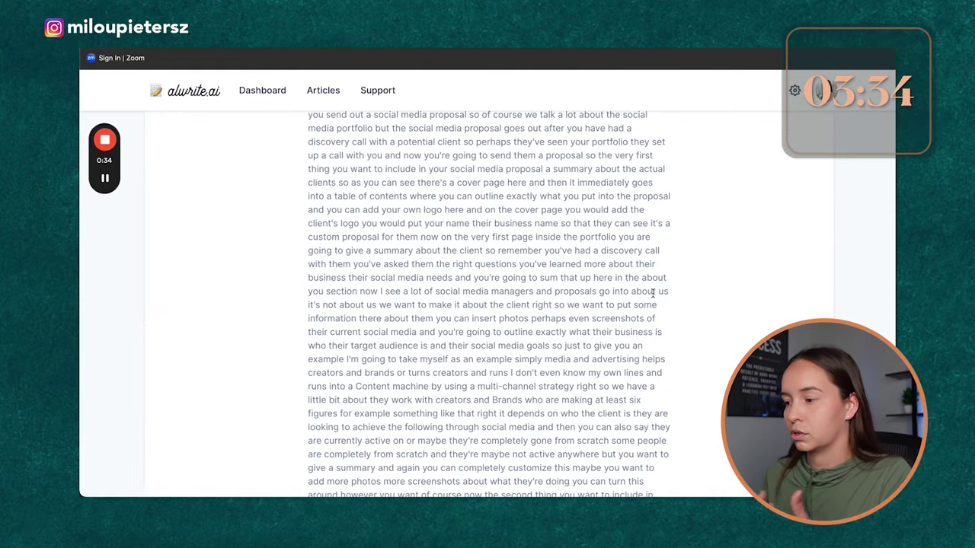
pyautogui.scroll(-10, 598, 307)
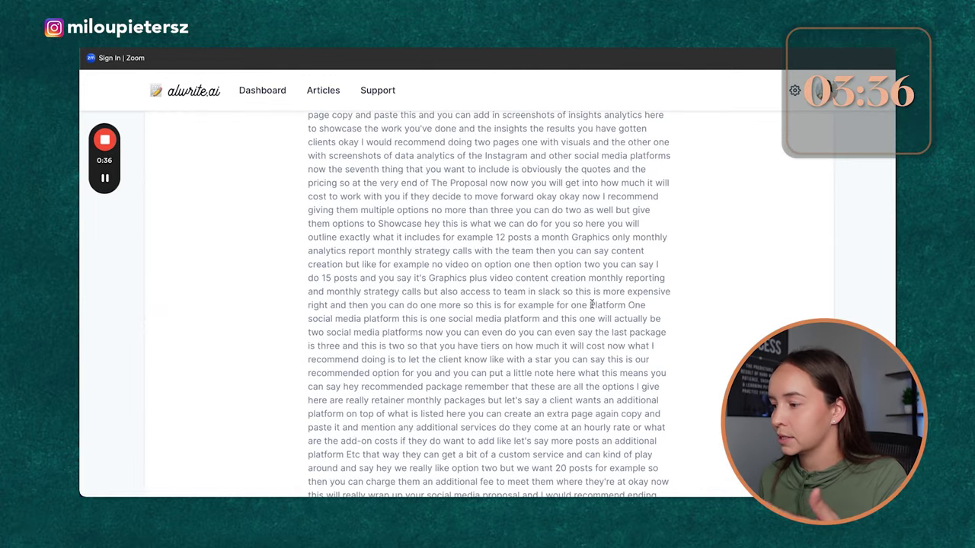
pyautogui.scroll(4, 592, 310)
pyautogui.click(588, 381)
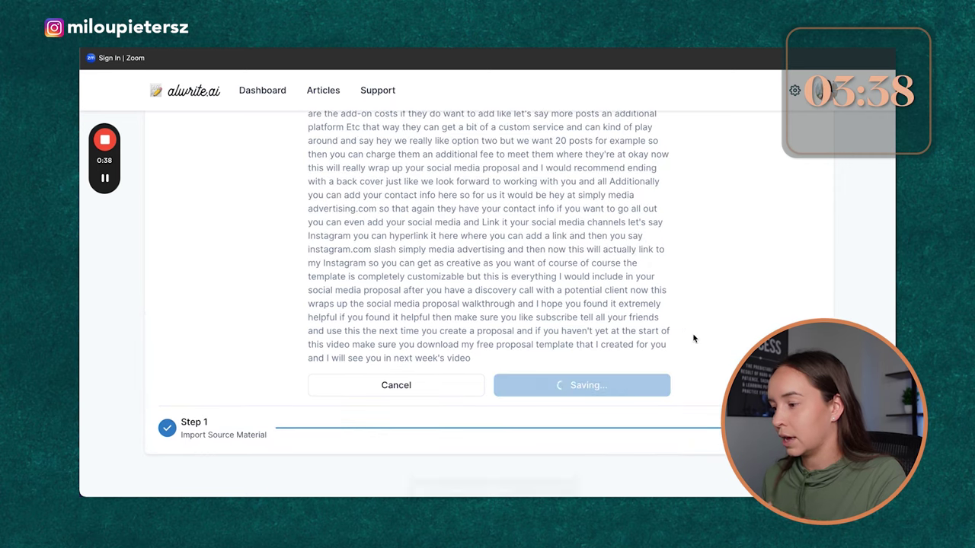
pyautogui.scroll(-2, 572, 270)
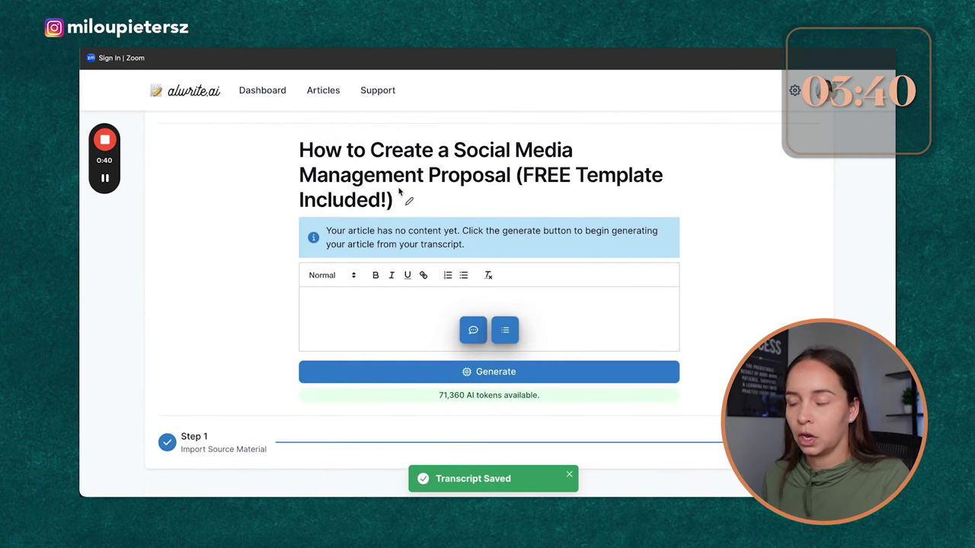
pyautogui.click(556, 371)
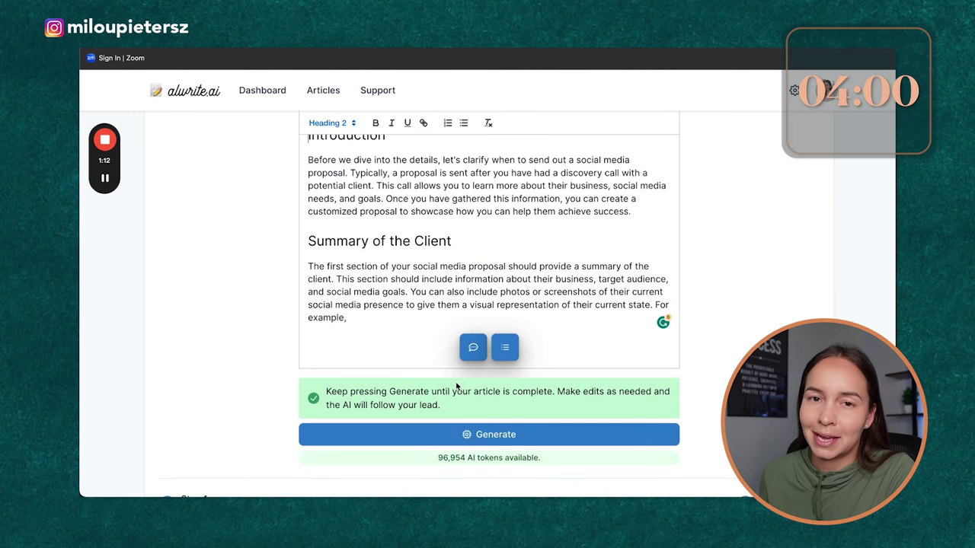
# Step: Generate the remaining article sections through the Conclusion, then go to the LinkedIn profile page
pyautogui.click(515, 433)
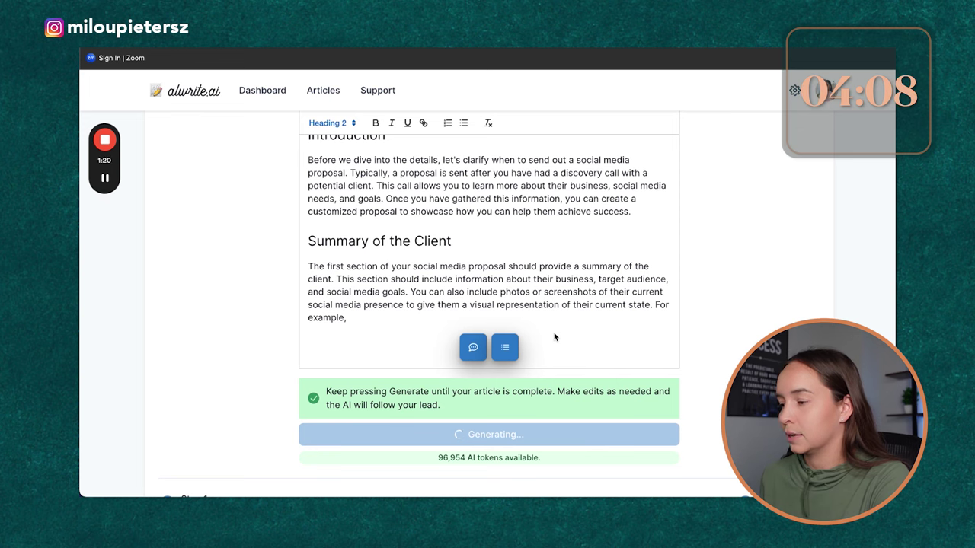
pyautogui.scroll(-1, 552, 336)
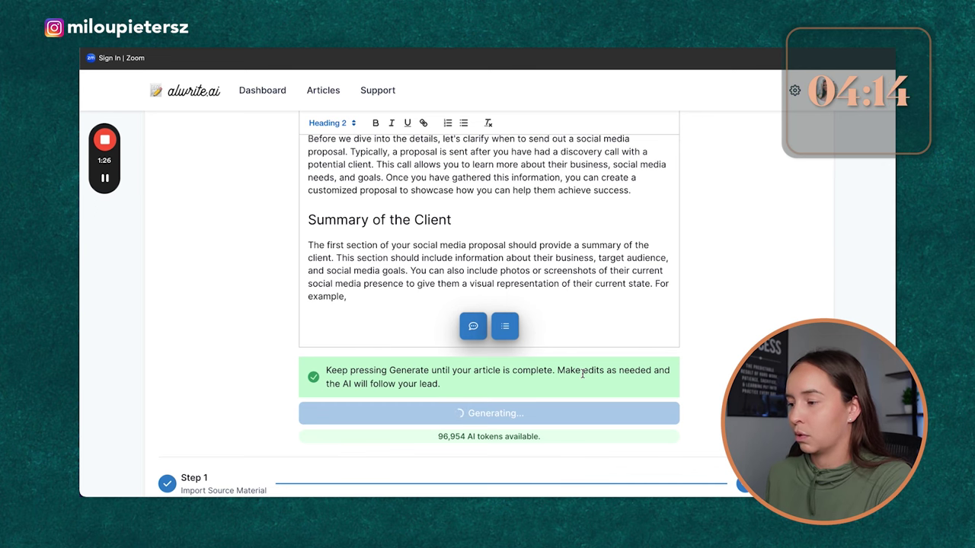
pyautogui.scroll(-10, 581, 373)
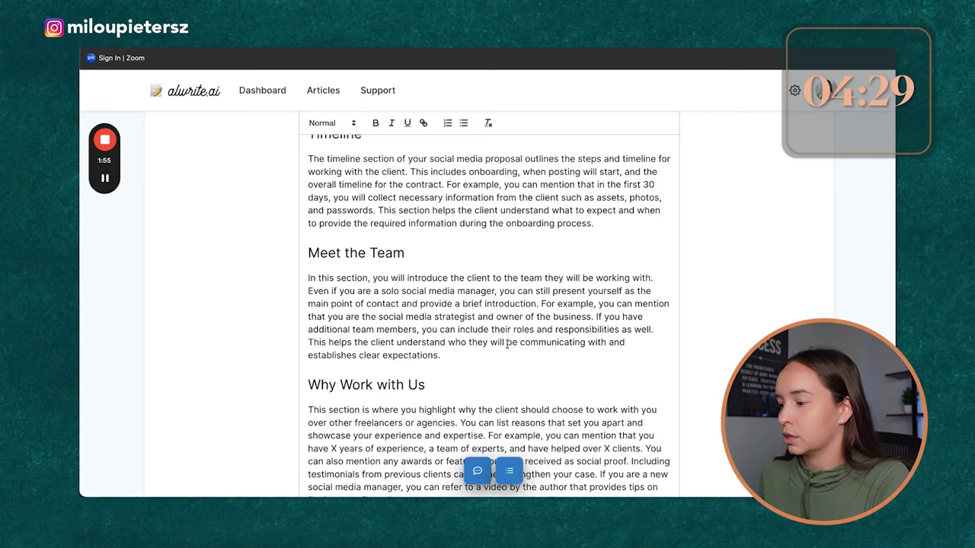
pyautogui.scroll(-10, 588, 329)
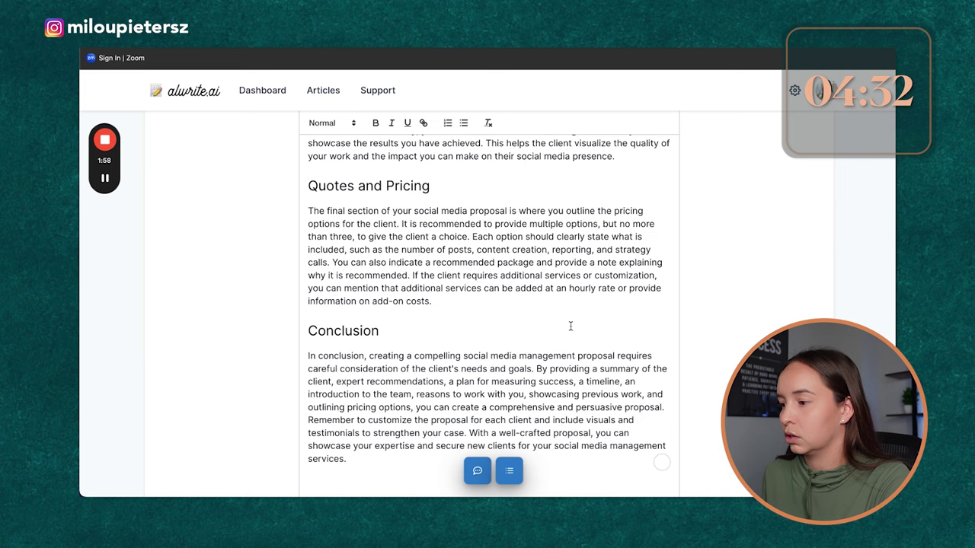
pyautogui.scroll(-3, 564, 323)
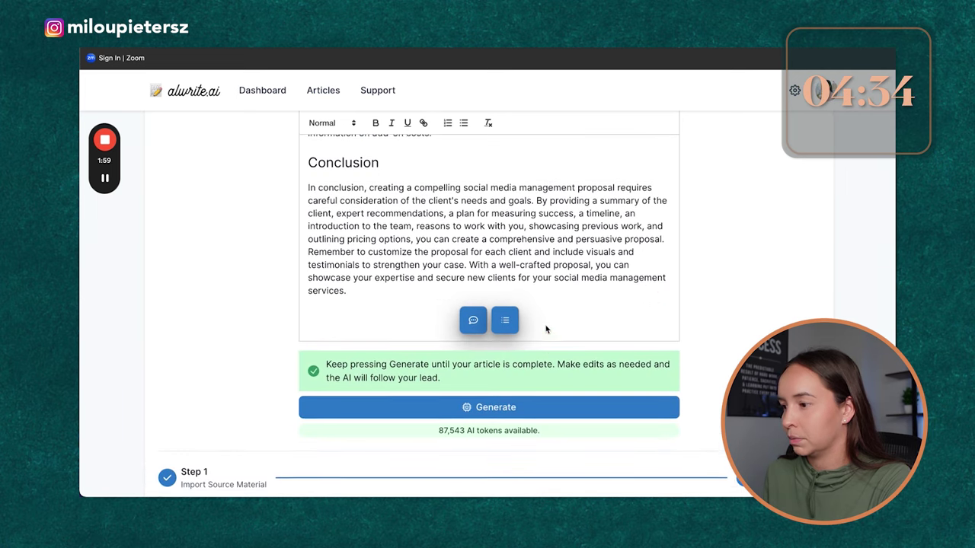
pyautogui.scroll(15, 467, 252)
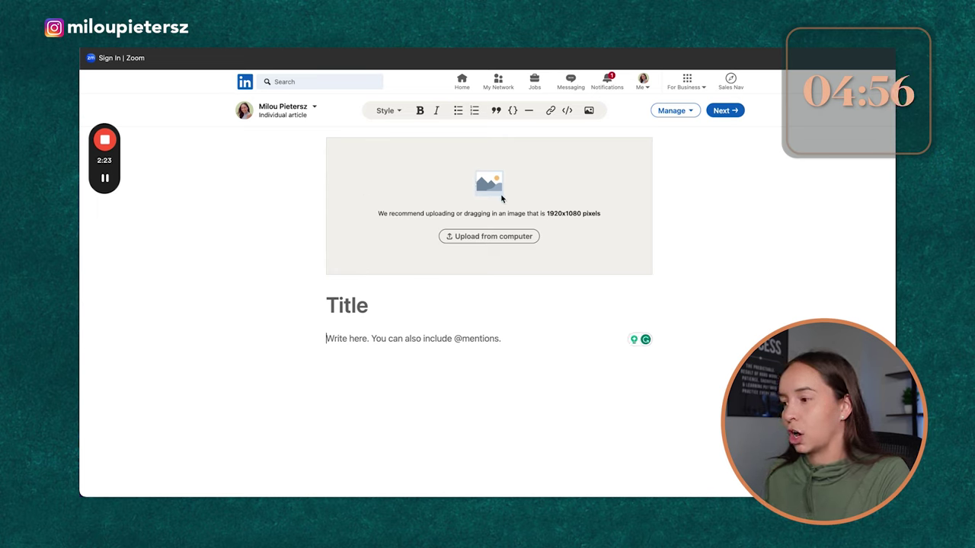
pyautogui.click(643, 80)
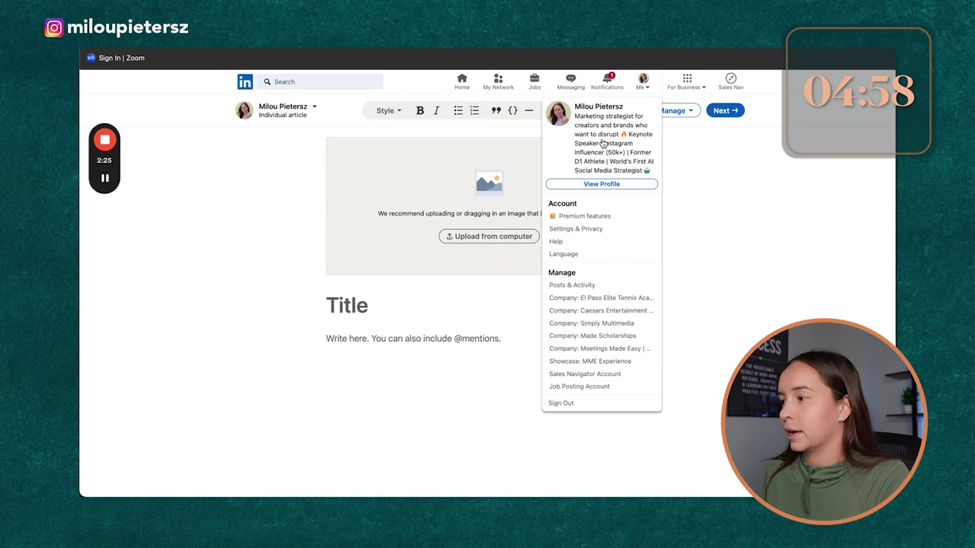
pyautogui.click(600, 139)
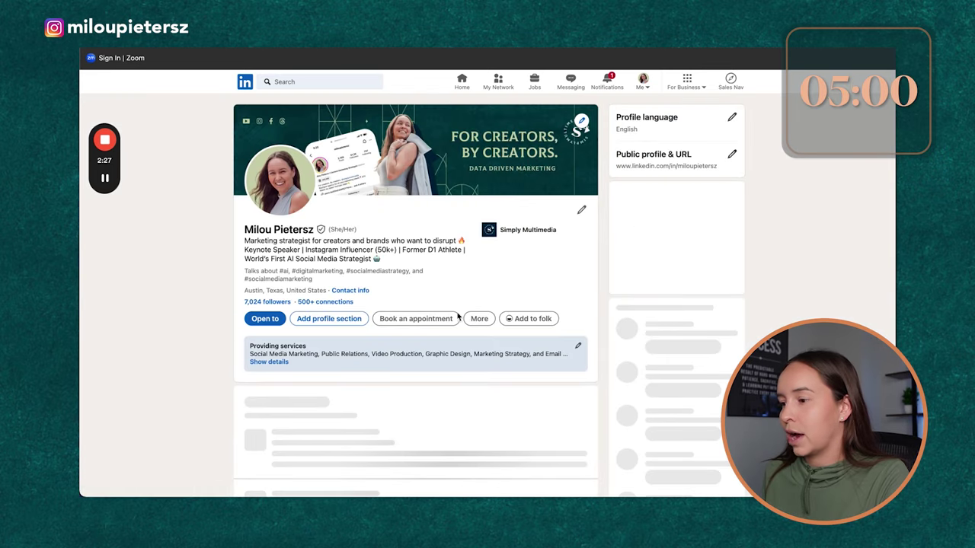
# Step: Filter the profile's Activity to Articles and show all published articles
pyautogui.scroll(-5, 457, 317)
pyautogui.scroll(-8, 466, 275)
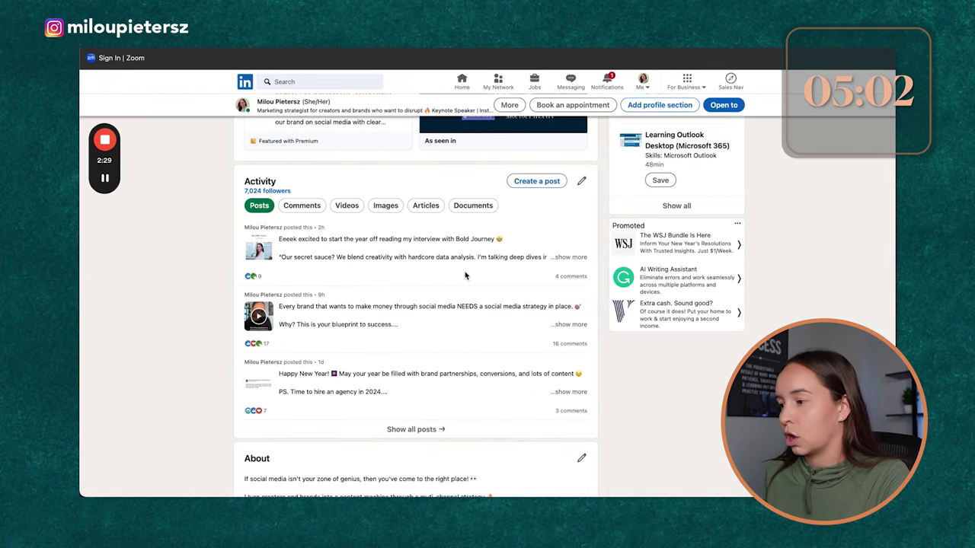
pyautogui.click(428, 205)
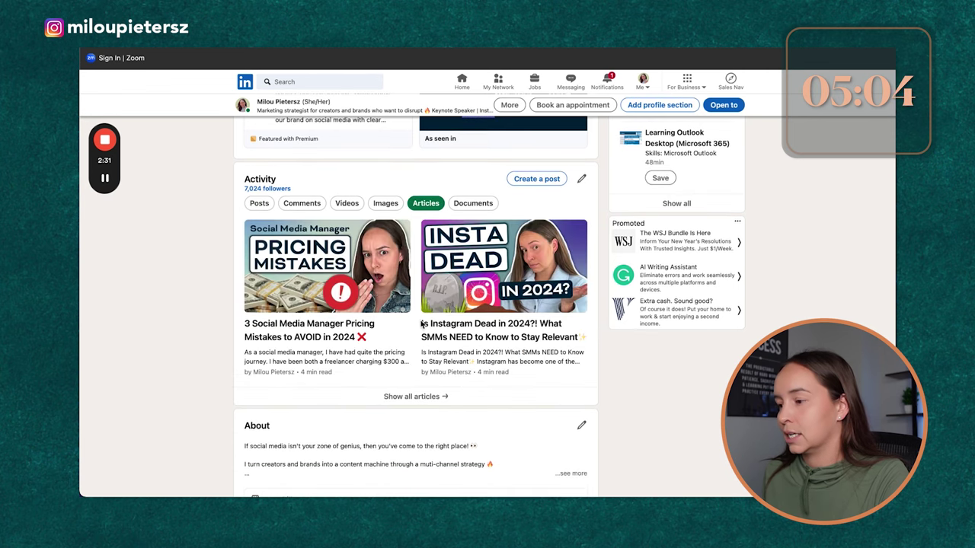
pyautogui.click(462, 402)
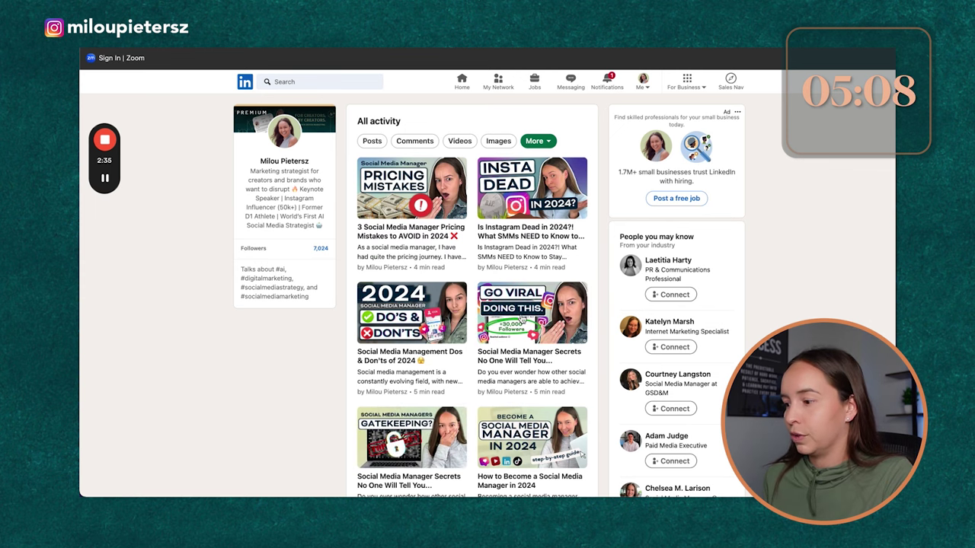
# Step: Open and read the article 'How to Become a Social Media Manager in 2024'
pyautogui.scroll(-3, 522, 323)
pyautogui.scroll(1, 534, 317)
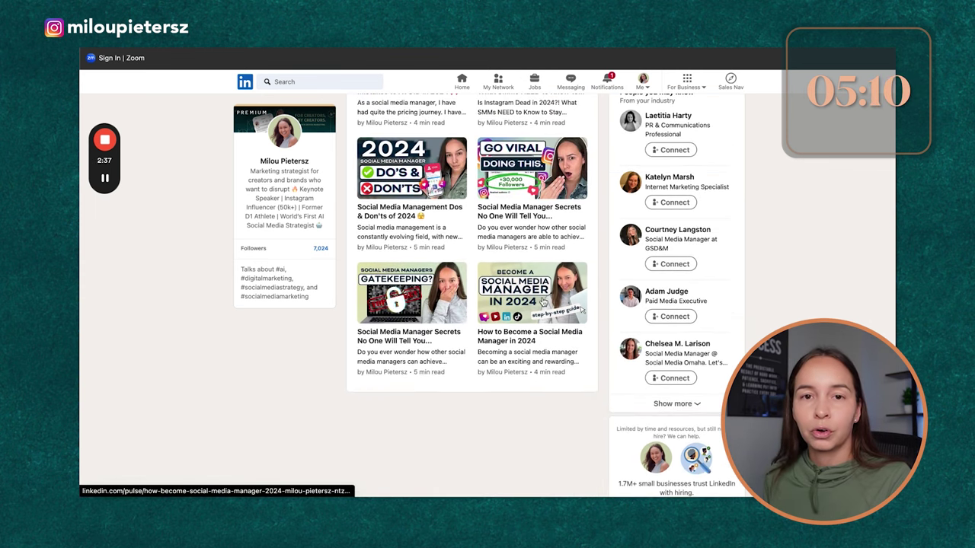
pyautogui.click(543, 304)
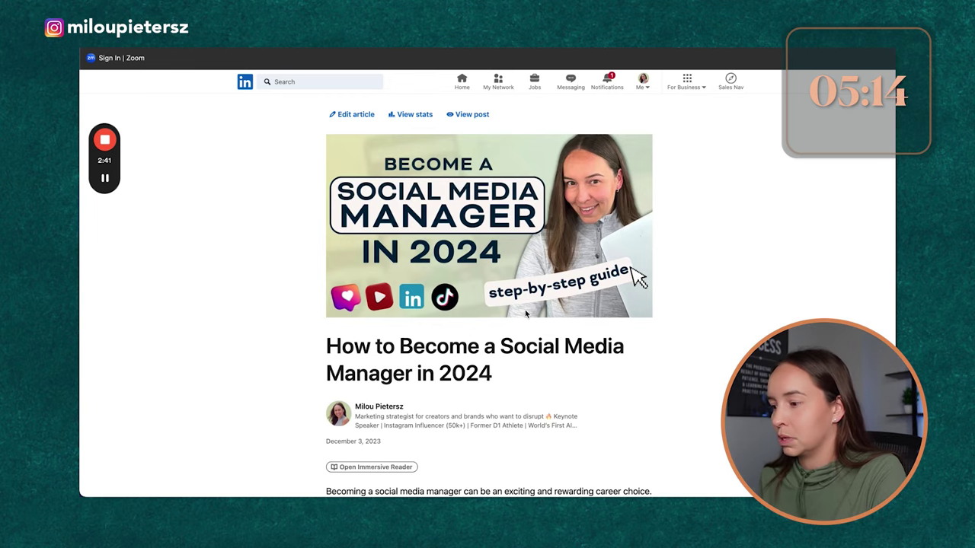
pyautogui.scroll(-20, 681, 293)
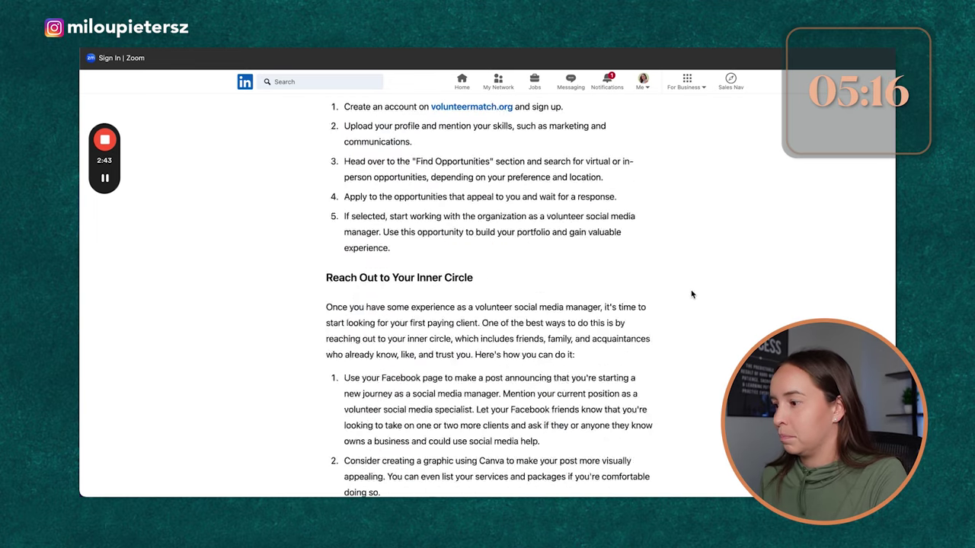
pyautogui.scroll(2, 685, 293)
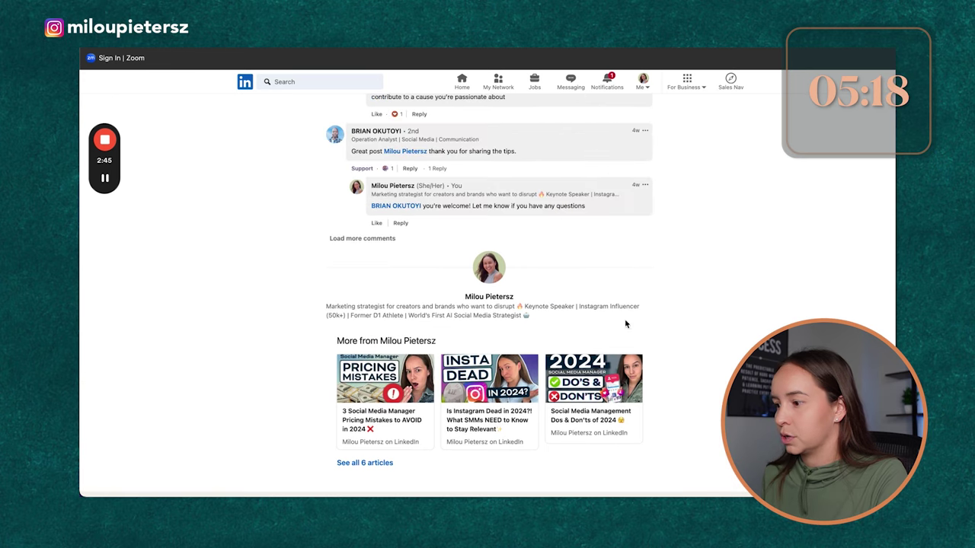
pyautogui.scroll(5, 427, 385)
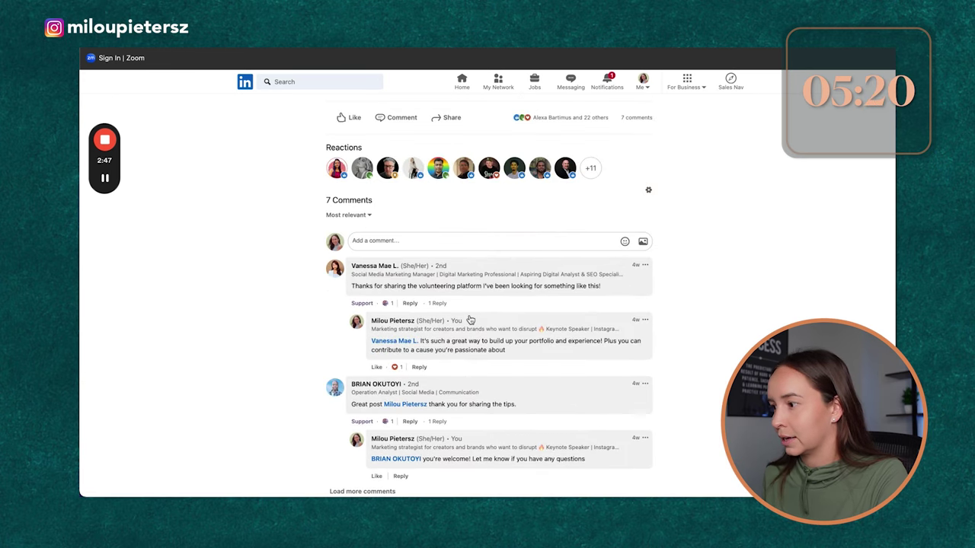
pyautogui.scroll(-7, 418, 351)
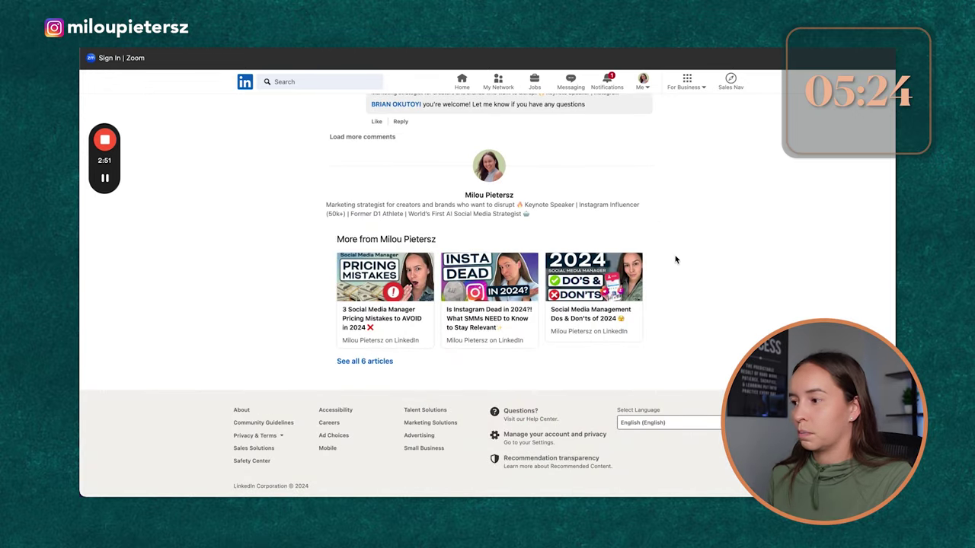
pyautogui.scroll(20, 677, 261)
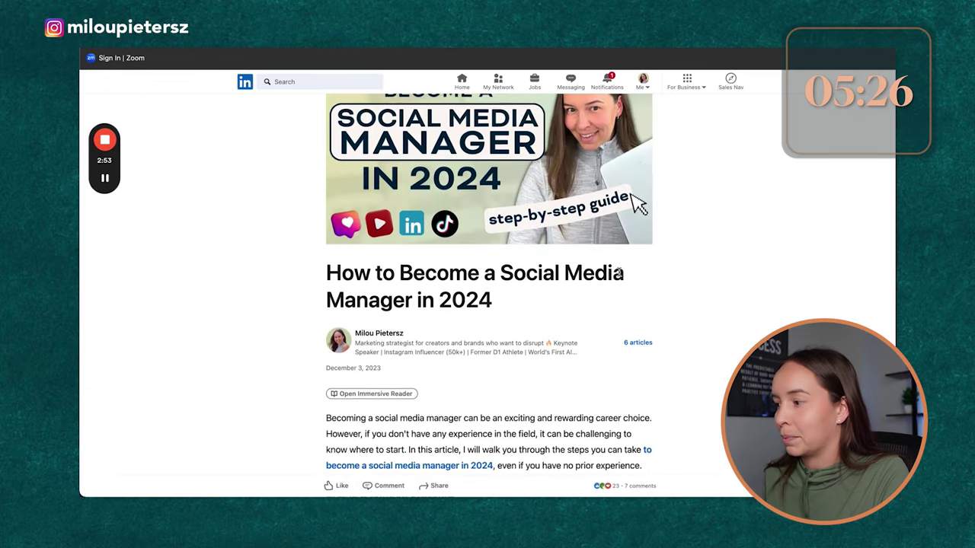
pyautogui.scroll(-4, 640, 252)
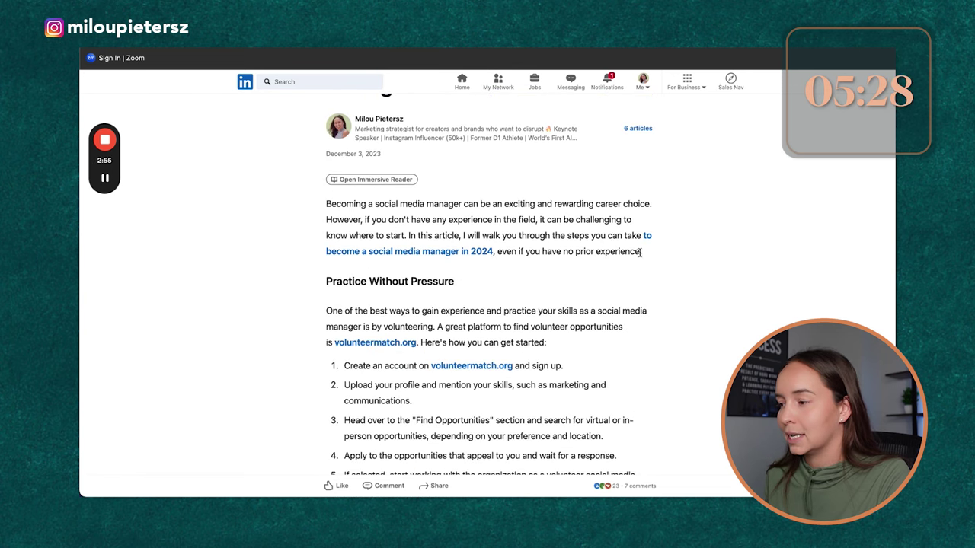
pyautogui.scroll(5, 587, 321)
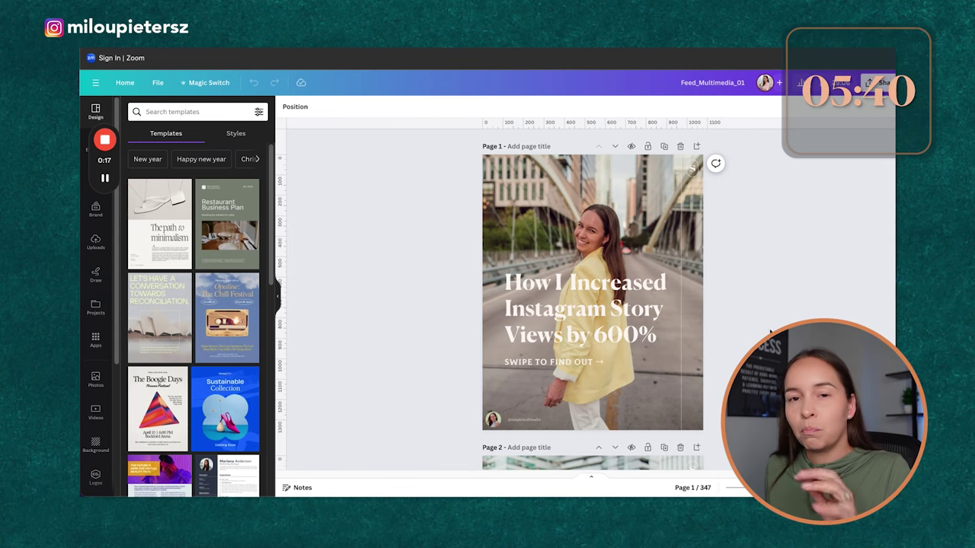
# Step: Show all pages of the Feed_Multimedia_01 design in grid view
pyautogui.scroll(-7, 764, 327)
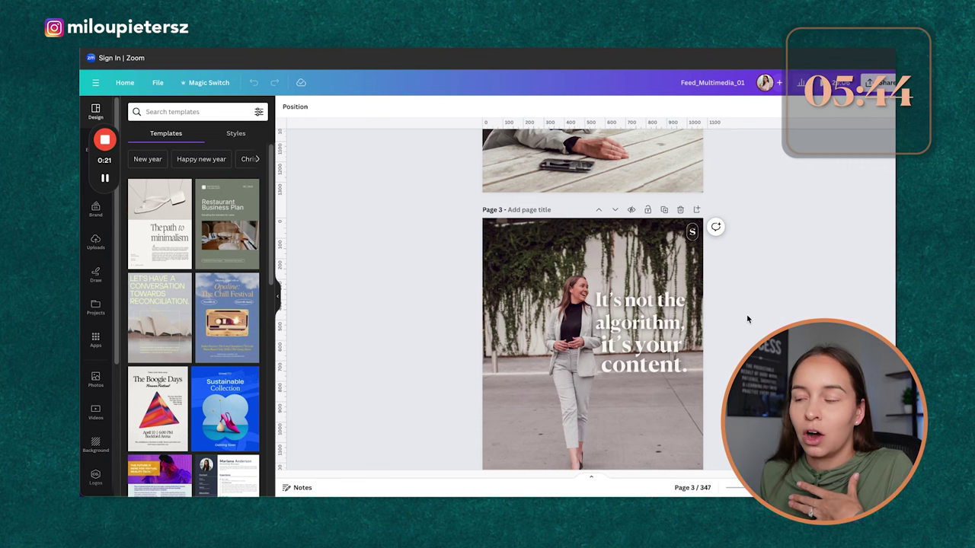
pyautogui.scroll(-7, 746, 316)
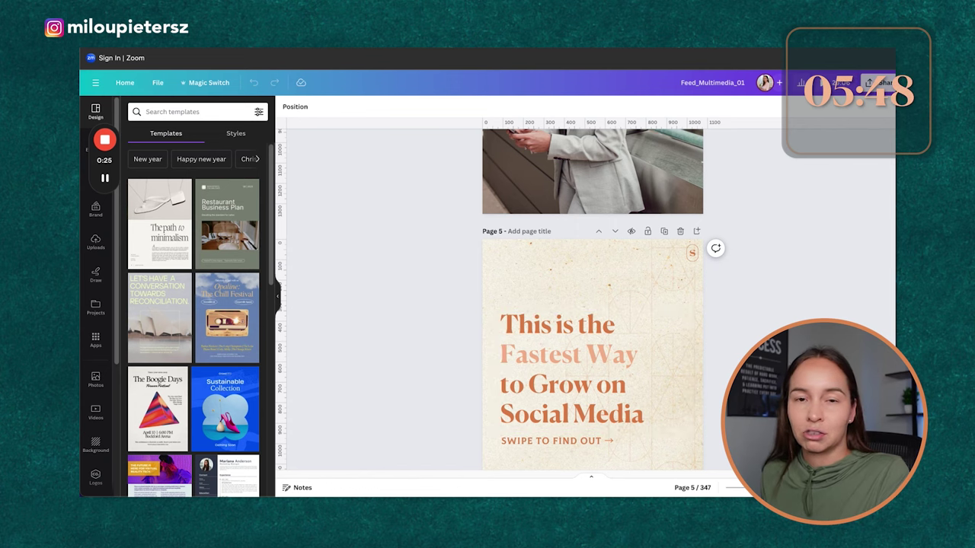
pyautogui.click(761, 487)
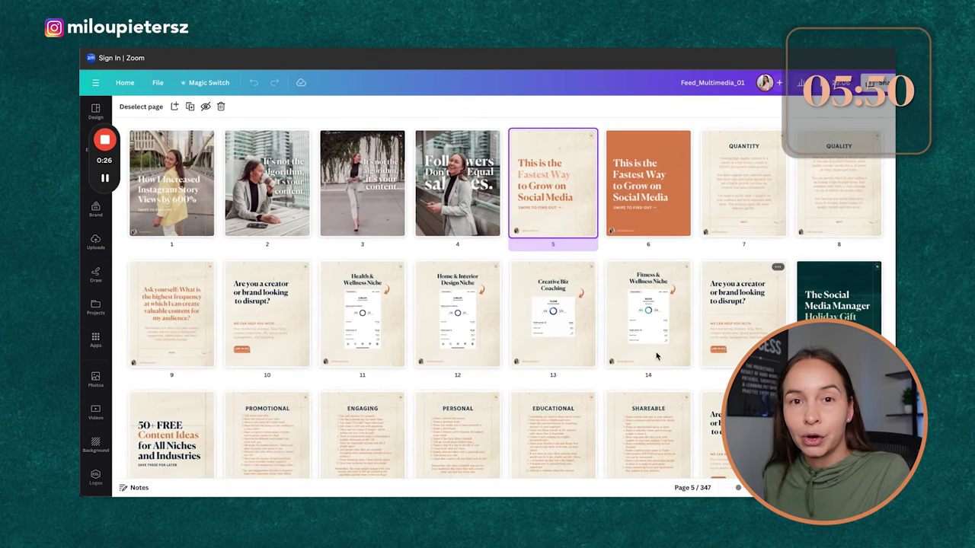
# Step: Open page 52, 'What's Included in Our $5,000 Social Media Management Package', in the editor
pyautogui.scroll(-10, 614, 404)
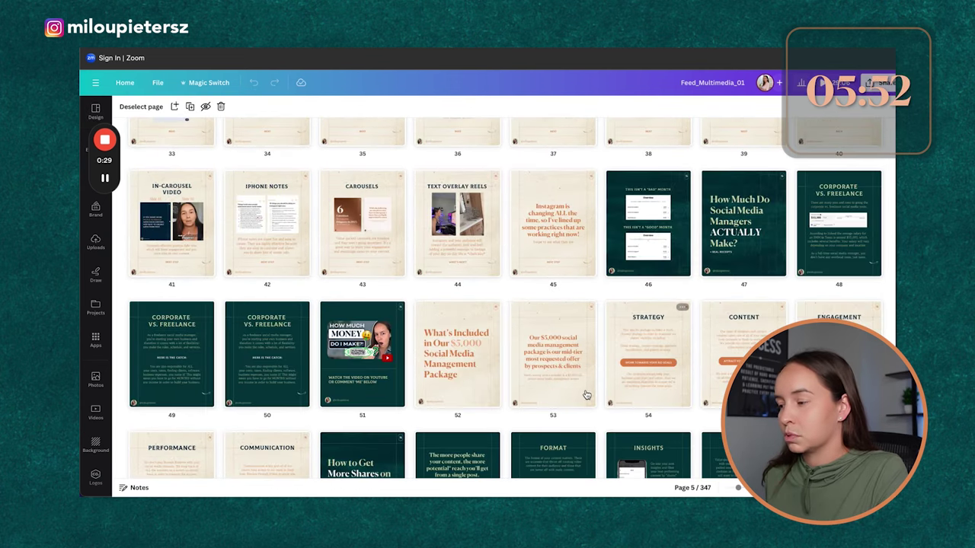
pyautogui.scroll(-5, 580, 389)
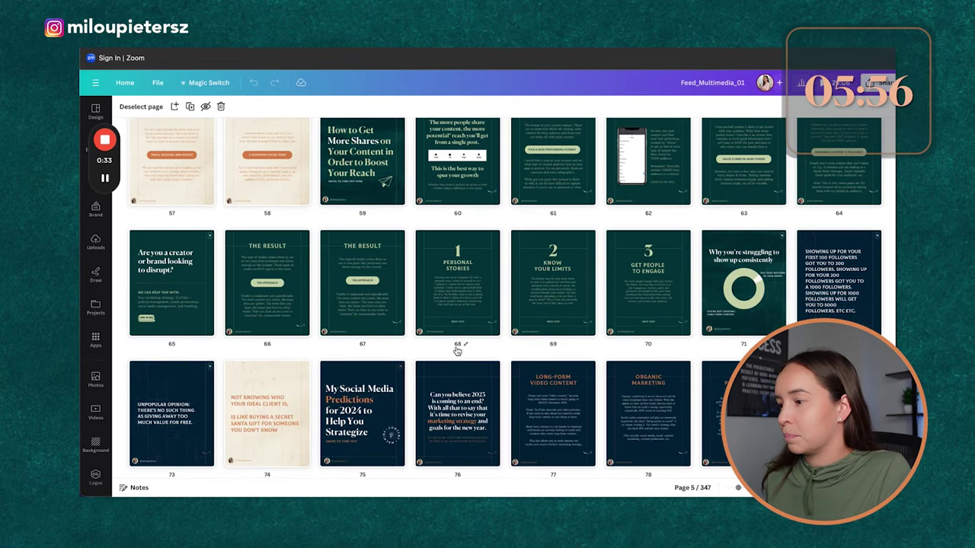
pyautogui.scroll(5, 456, 346)
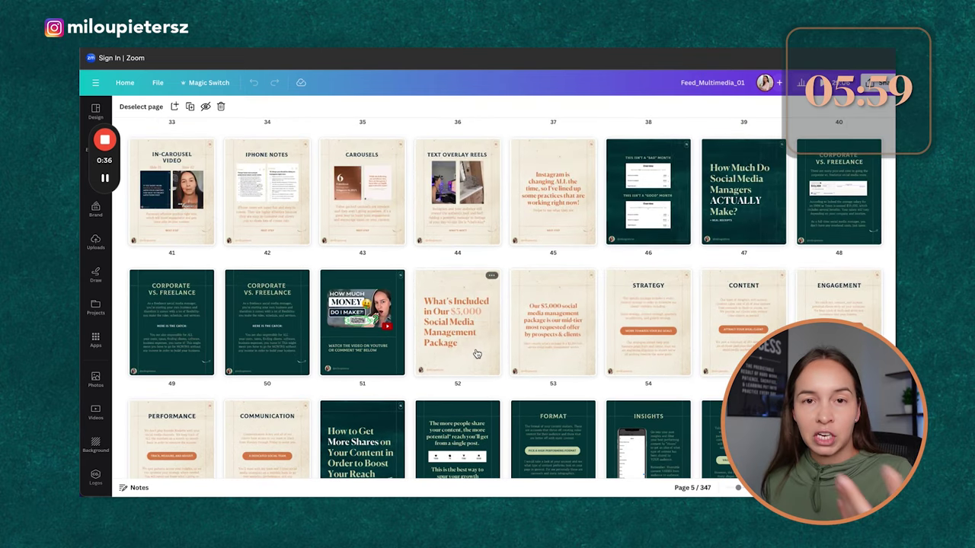
pyautogui.click(478, 352)
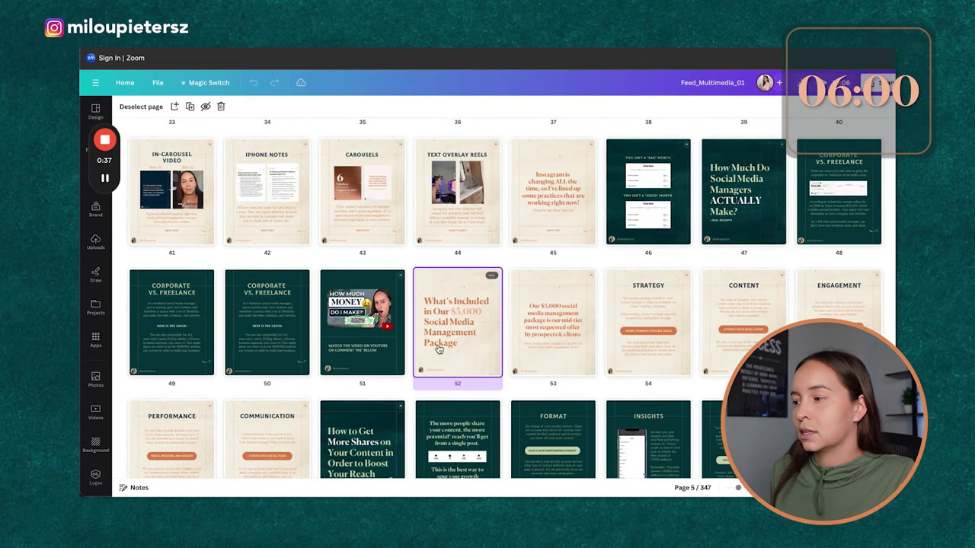
pyautogui.scroll(-3, 502, 350)
pyautogui.scroll(2, 507, 348)
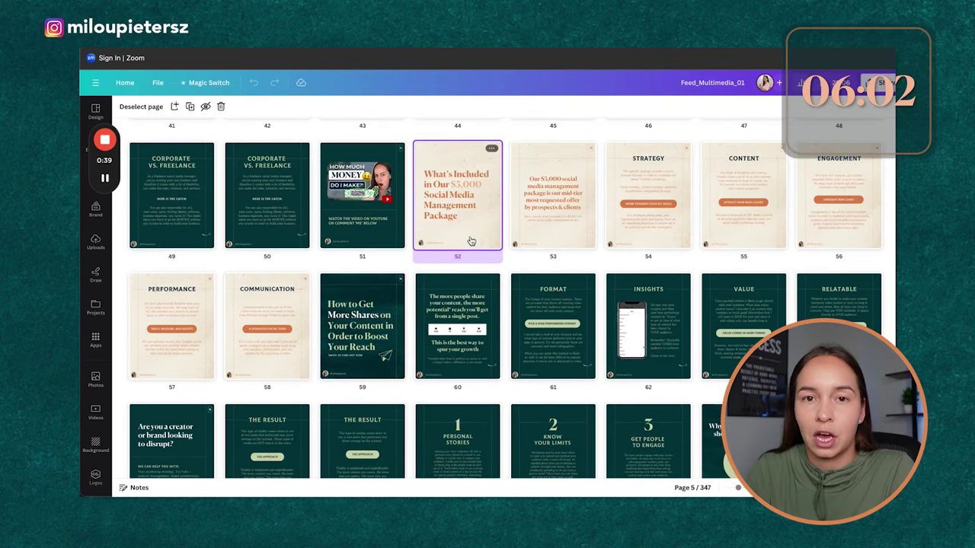
pyautogui.doubleClick(470, 241)
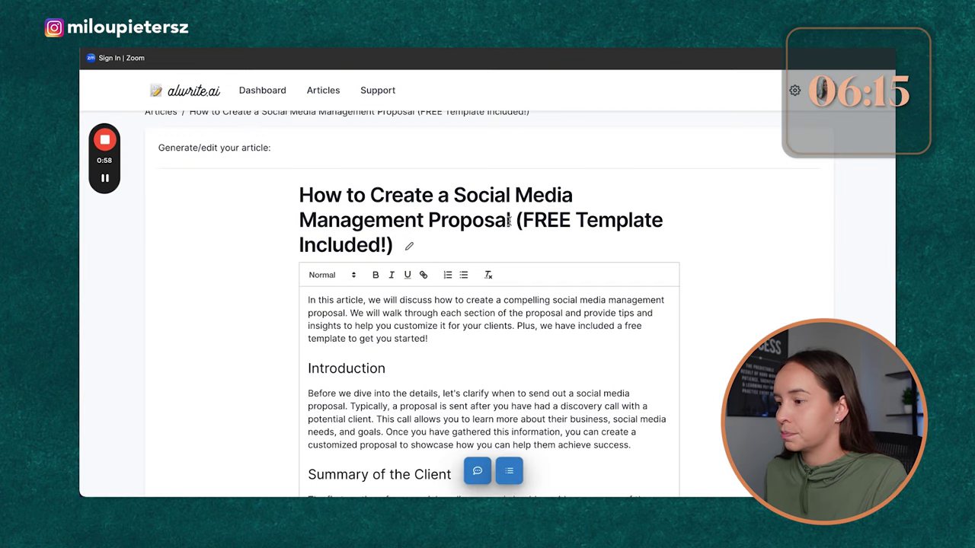
# Step: Replace the page 52 title with 'How to Create a Social Media Management Proposal'
pyautogui.moveTo(511, 220); pyautogui.dragTo(300, 196)
pyautogui.hotkey('ctrl', 'c')
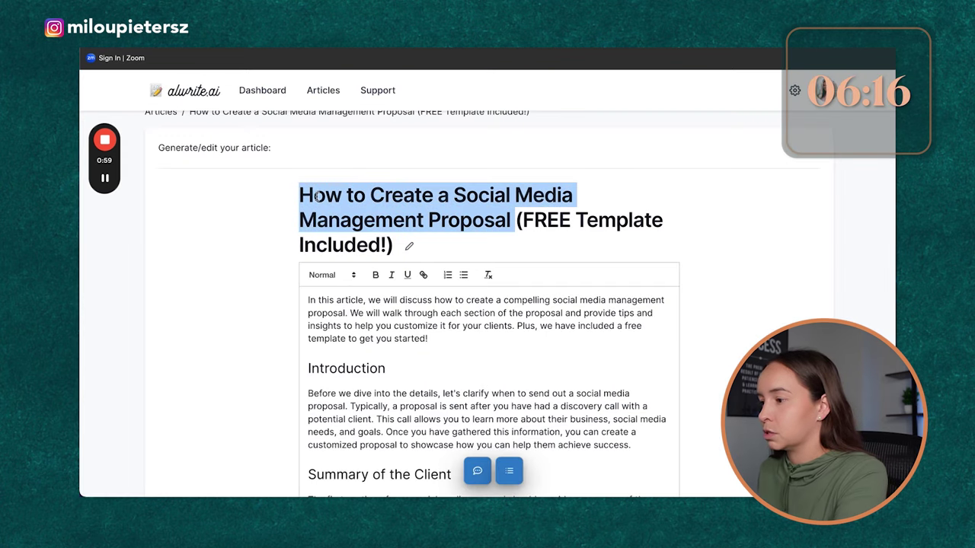
pyautogui.hotkey('alt', 'Tab')
pyautogui.click(566, 283)
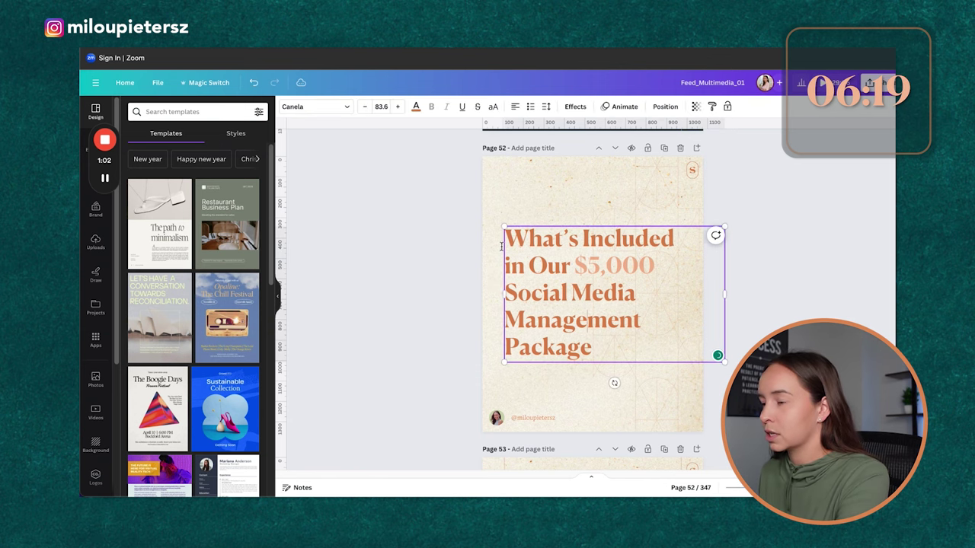
pyautogui.moveTo(501, 246); pyautogui.dragTo(598, 349)
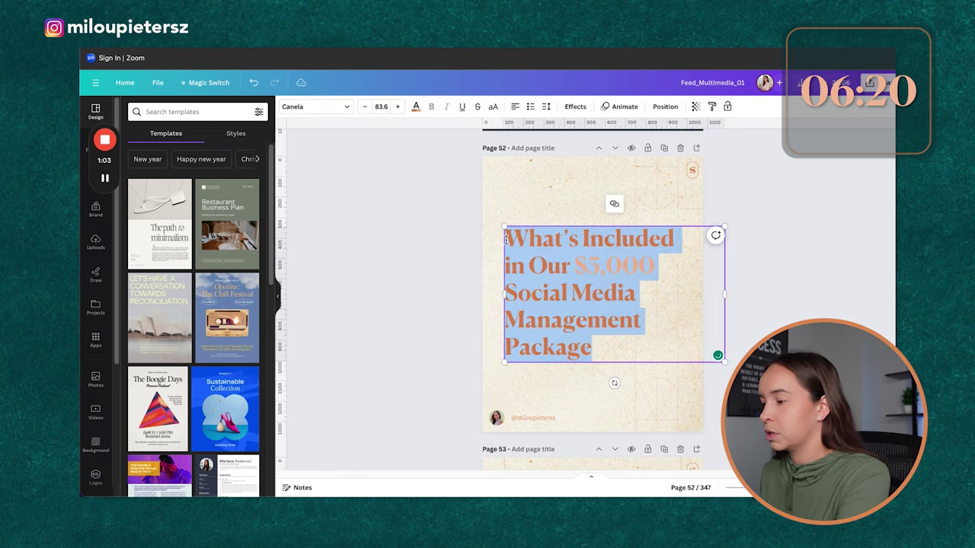
pyautogui.hotkey('ctrl', 'v')
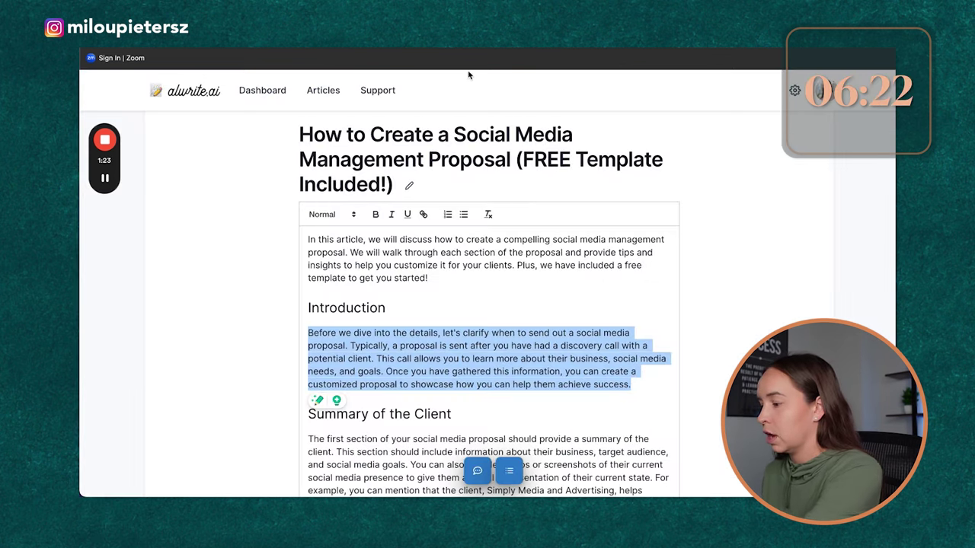
# Step: Paste the Introduction paragraph over page 53's old $5,000 offer text and delete the subtitle
pyautogui.hotkey('alt', 'Tab')
pyautogui.moveTo(516, 309); pyautogui.dragTo(657, 384)
pyautogui.write("Before we dive into the details, let's clarify when to send out a social media proposal. Typically, a proposal is sent after you have had a discovery call with a potential client. This call allows you to learn more about their business, social media needs, and goals. Once you have gathered this information, you can create a customized proposal to showcase how you can help them achieve success.")
pyautogui.press('BackSpace')
pyautogui.press('Escape')
pyautogui.click(634, 418)
pyautogui.press('BackSpace')
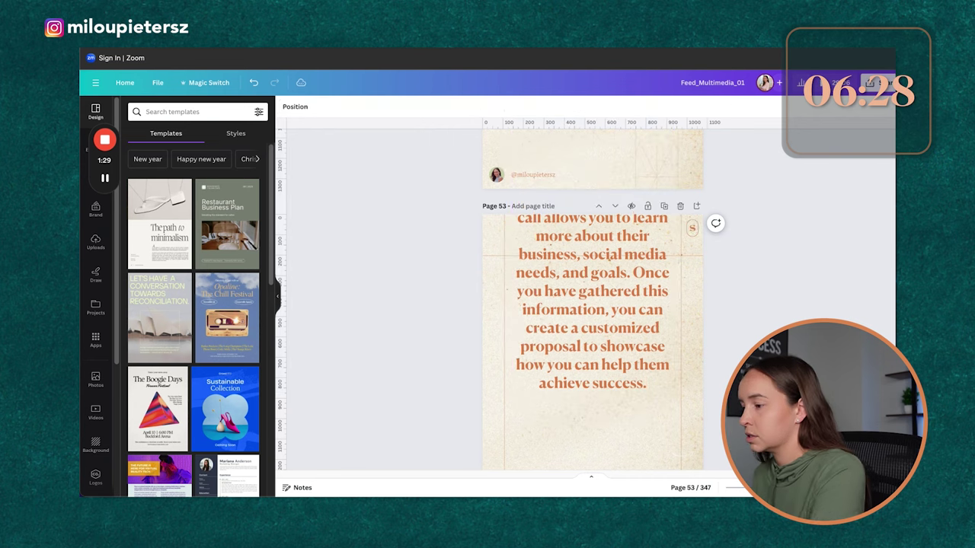
# Step: Shrink the Introduction text box to fit page 53 and centre it
pyautogui.scroll(2, 609, 342)
pyautogui.scroll(-5, 609, 343)
pyautogui.moveTo(612, 200); pyautogui.dragTo(609, 295)
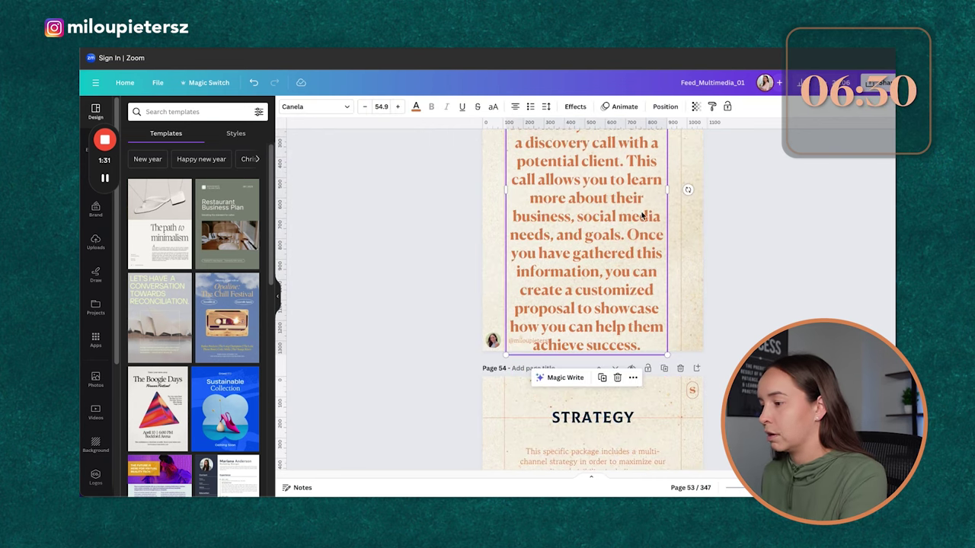
pyautogui.scroll(2, 609, 295)
pyautogui.moveTo(665, 137); pyautogui.dragTo(658, 303)
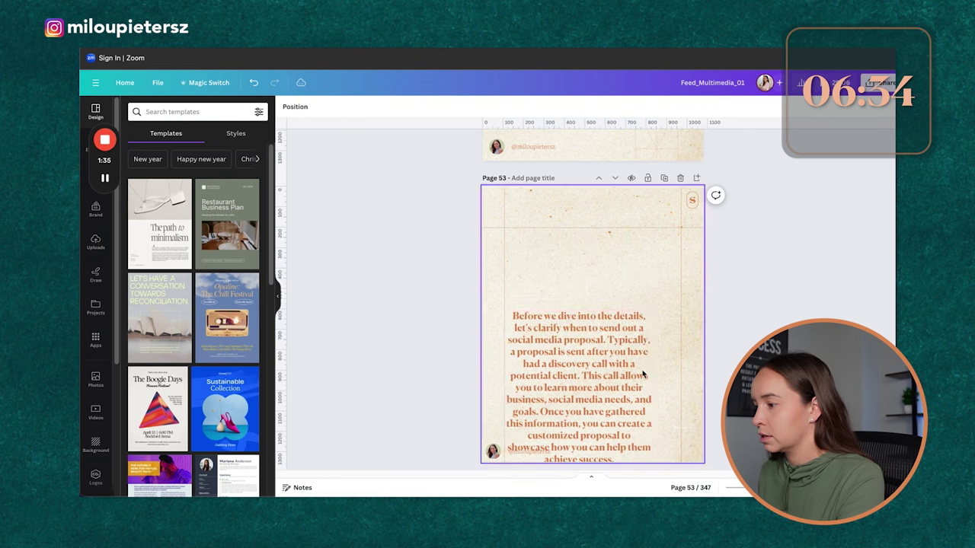
pyautogui.moveTo(617, 401); pyautogui.dragTo(628, 351)
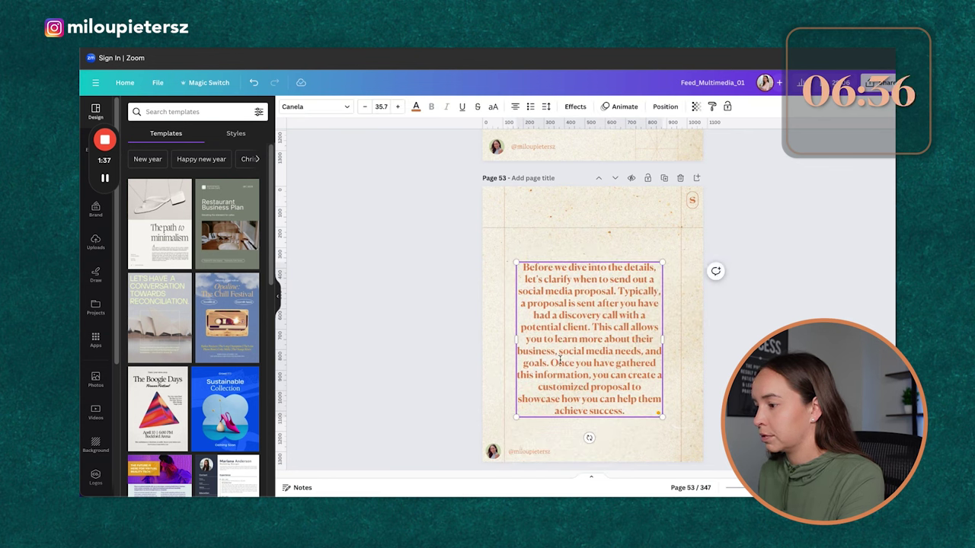
# Step: Cut the final sentence starting with 'Once' and widen the Introduction text box
pyautogui.moveTo(550, 362); pyautogui.dragTo(640, 395)
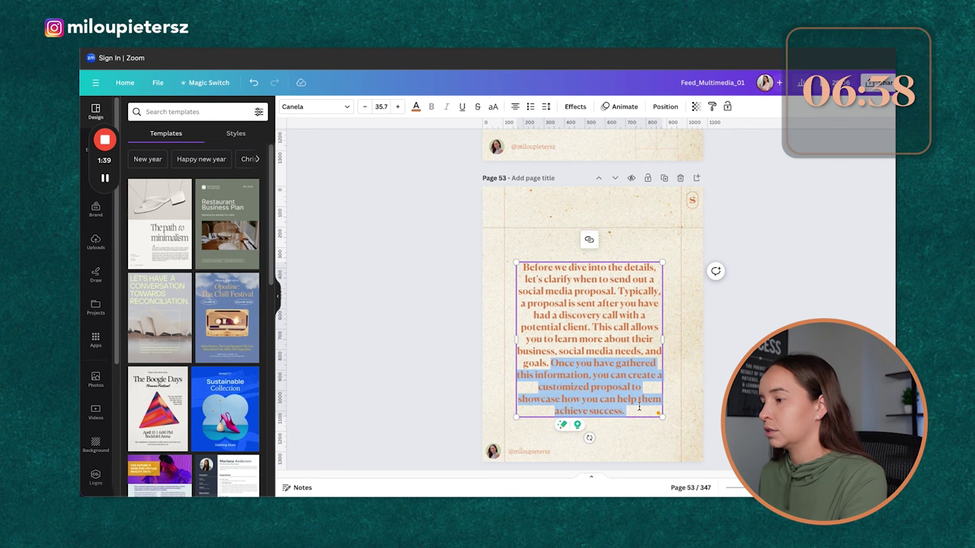
pyautogui.hotkey('ctrl', 'x')
pyautogui.click(701, 373)
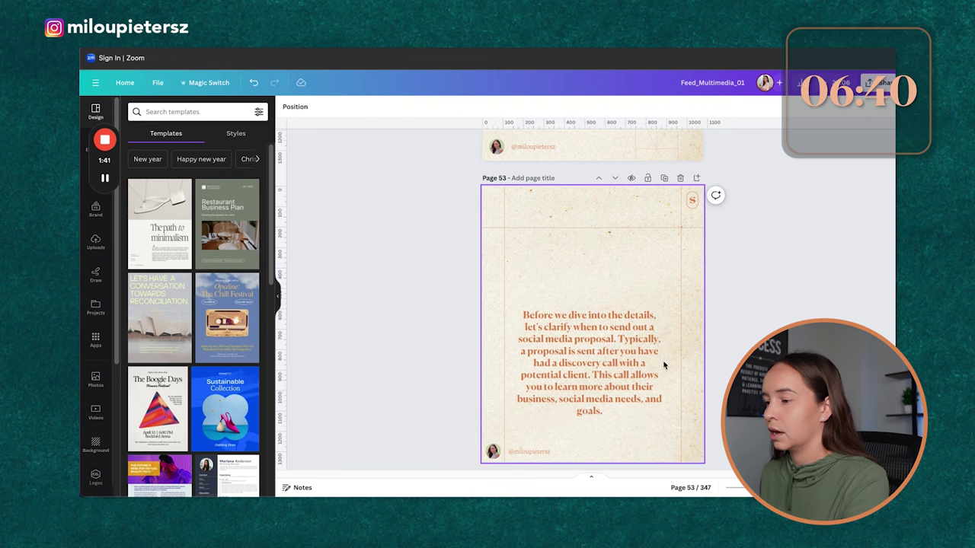
pyautogui.click(660, 366)
pyautogui.moveTo(662, 363); pyautogui.dragTo(673, 363)
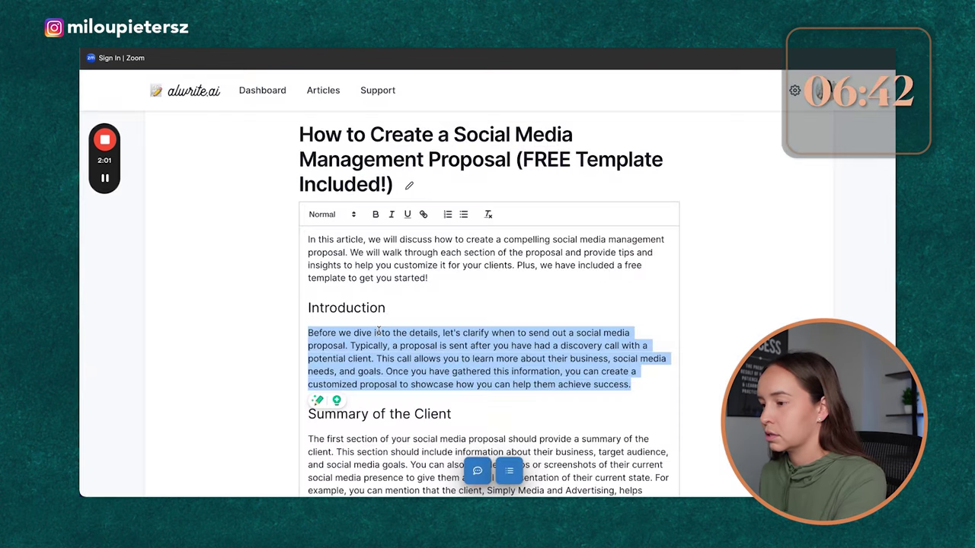
pyautogui.scroll(-2, 487, 305)
# Step: Replace page 54's STRATEGY heading with 'Summary of the Client' and nudge it down
pyautogui.tripleClick(417, 326)
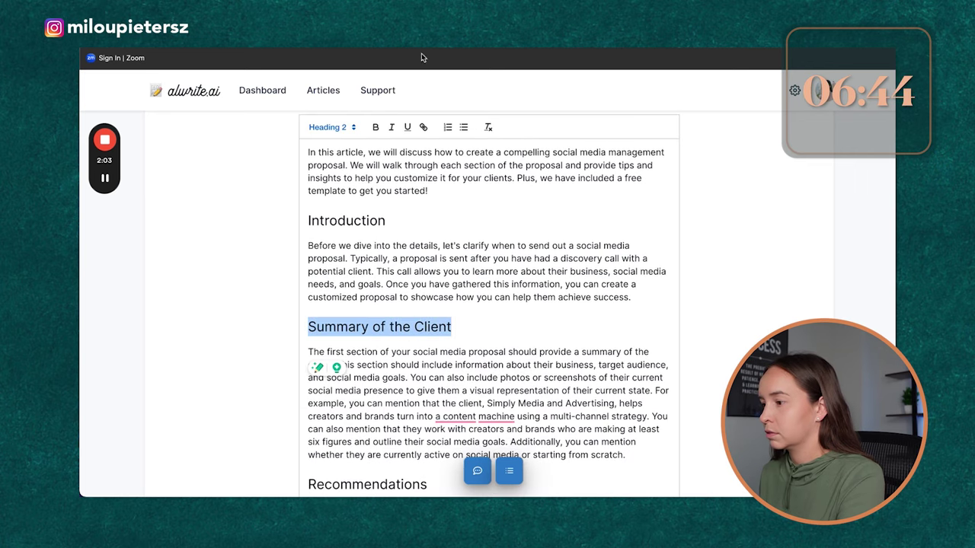
pyautogui.hotkey('alt', 'Tab')
pyautogui.hotkey('ctrl', 'v')
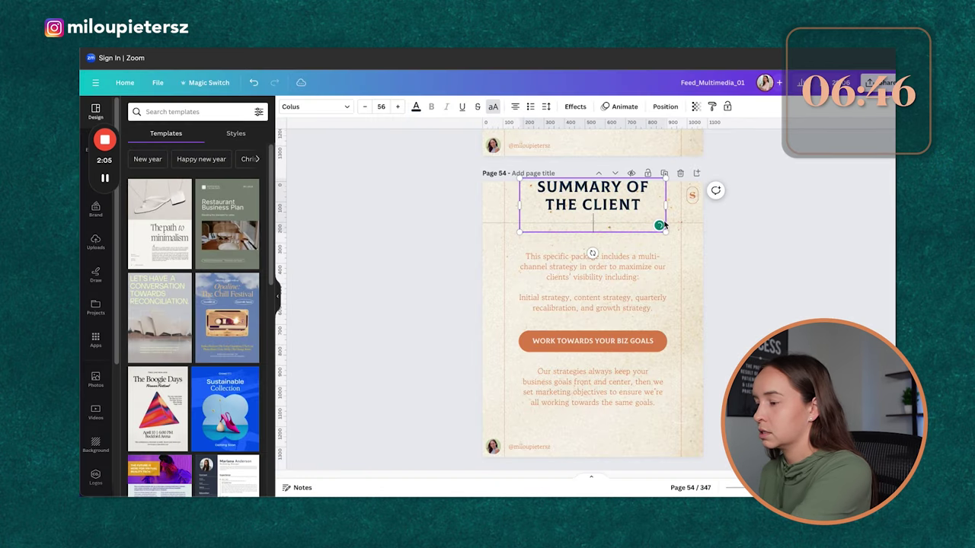
pyautogui.moveTo(593, 252); pyautogui.dragTo(593, 269)
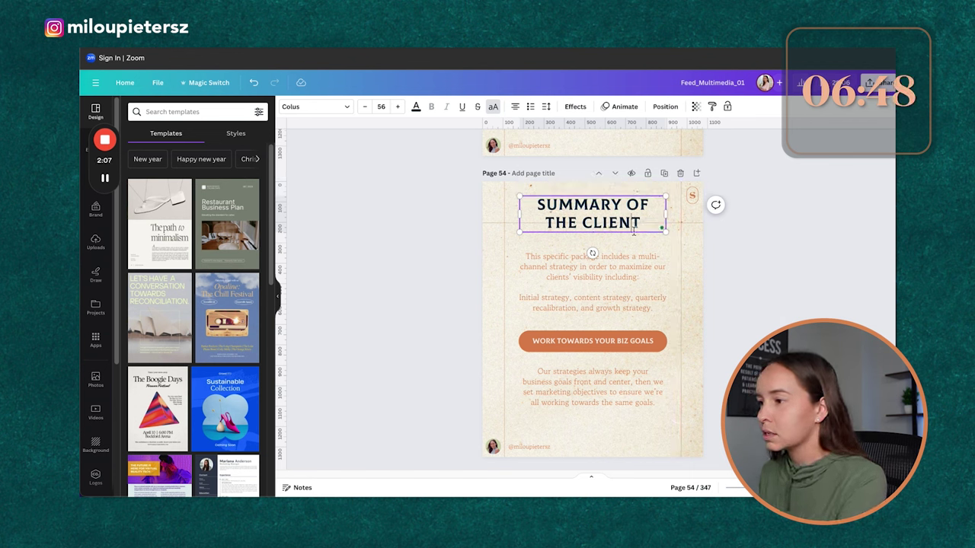
pyautogui.click(667, 234)
pyautogui.moveTo(654, 241); pyautogui.dragTo(653, 257)
pyautogui.click(789, 267)
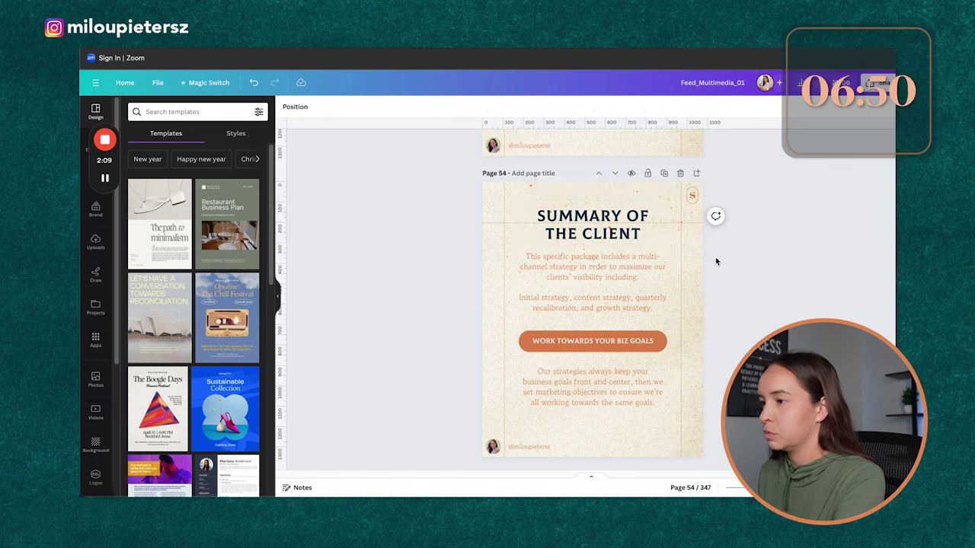
pyautogui.click(650, 229)
# Step: Delete the upper body paragraphs and the WORK TOWARDS YOUR BIZ GOALS label, moving the remaining paragraph up
pyautogui.click(583, 283)
pyautogui.press('Delete')
pyautogui.click(627, 377)
pyautogui.click(609, 340)
pyautogui.press('Delete')
pyautogui.moveTo(612, 386); pyautogui.dragTo(611, 333)
# Step: Paste the first four lines of the article's client summary into the body paragraph
pyautogui.hotkey('alt', 'Tab')
pyautogui.click(324, 347)
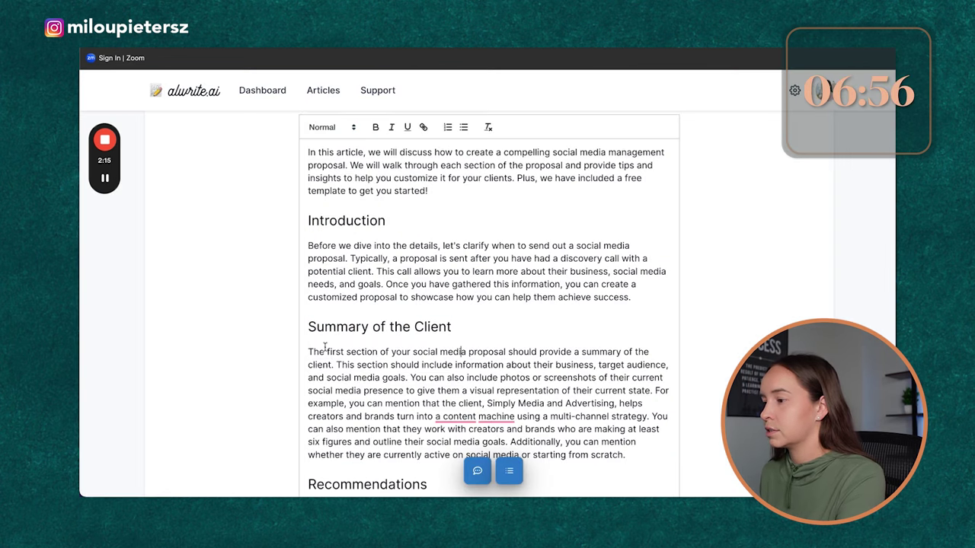
pyautogui.moveTo(311, 352); pyautogui.dragTo(446, 378)
pyautogui.click(440, 378)
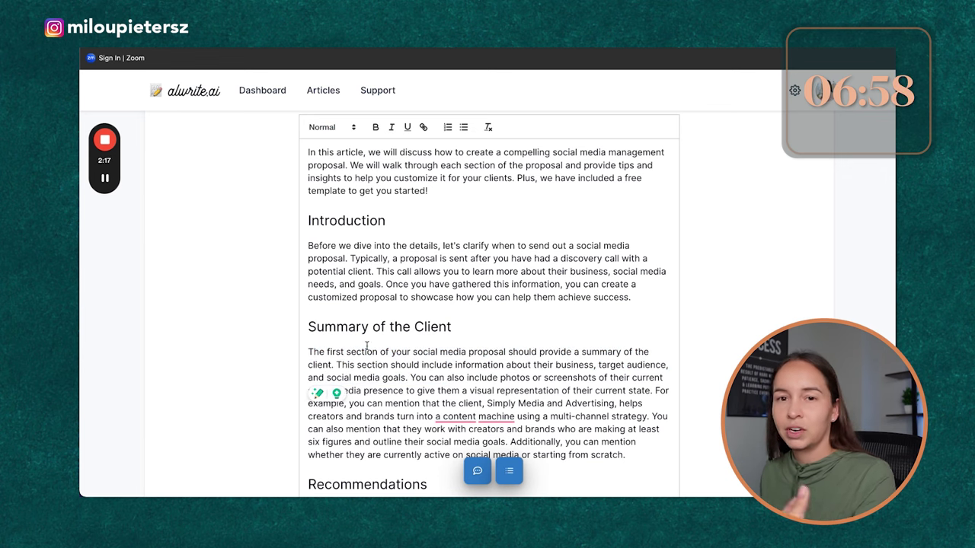
pyautogui.moveTo(315, 352); pyautogui.dragTo(629, 391)
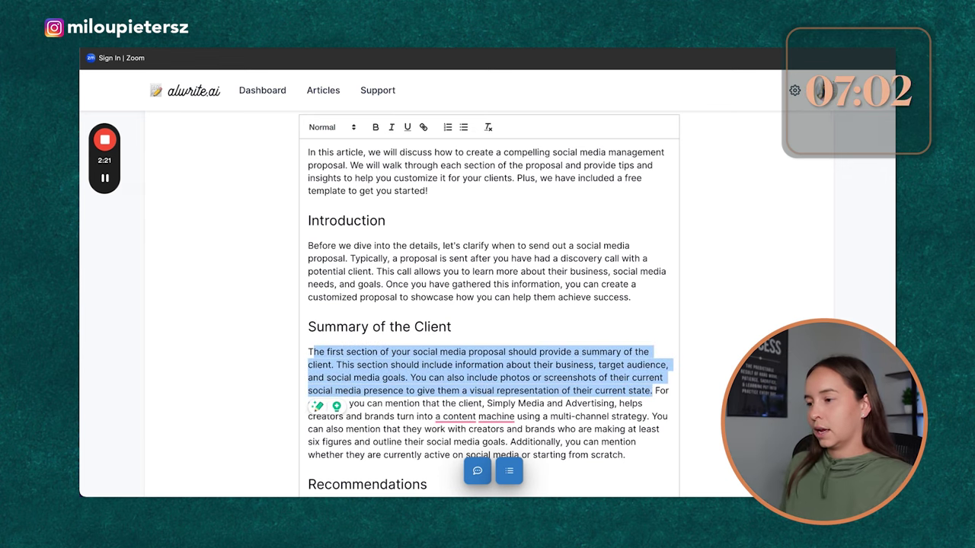
pyautogui.hotkey('alt', 'Tab')
pyautogui.hotkey('ctrl', 'v')
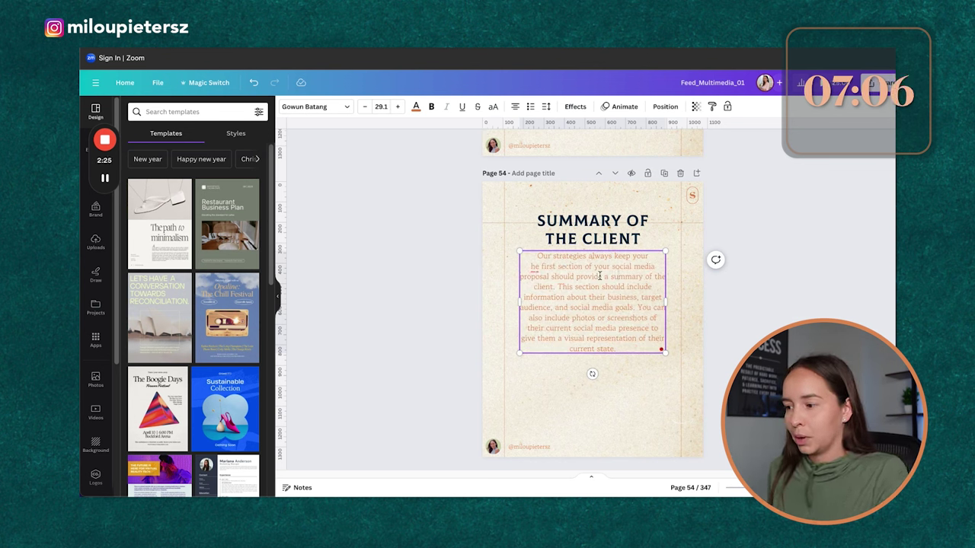
# Step: Correct 'he' to 'The', delete the leftover strategies line, and lower the title slightly
pyautogui.click(535, 266)
pyautogui.click(537, 295)
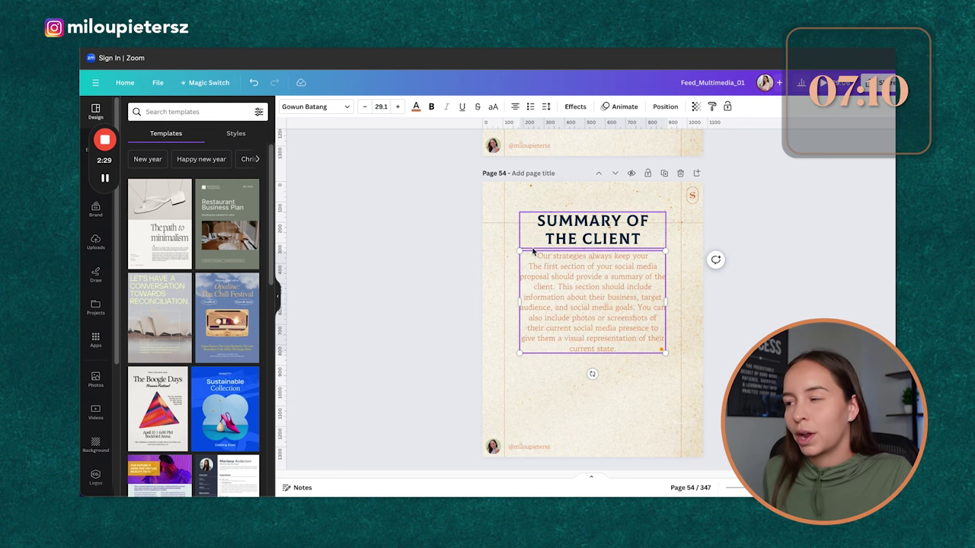
pyautogui.moveTo(564, 255); pyautogui.dragTo(646, 257)
pyautogui.press('BackSpace')
pyautogui.moveTo(600, 234); pyautogui.dragTo(600, 263)
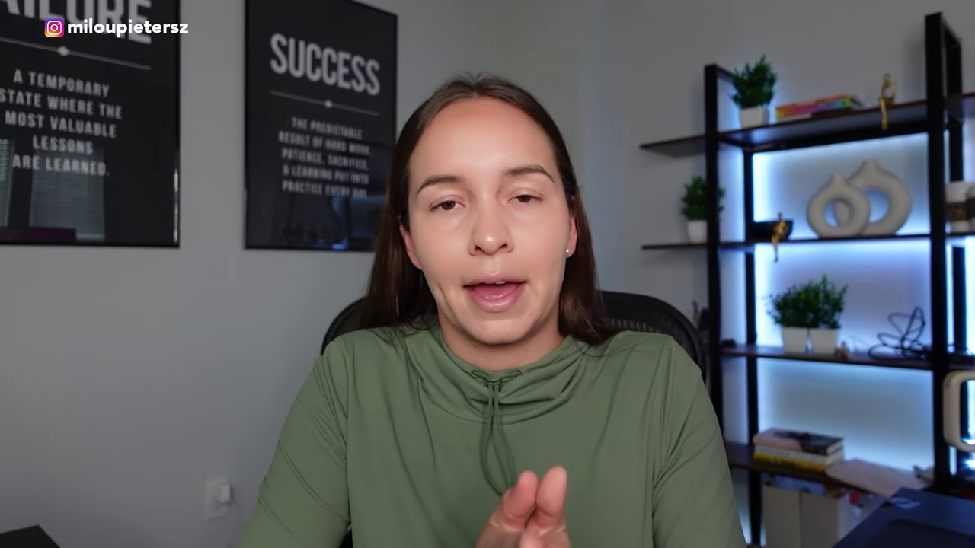